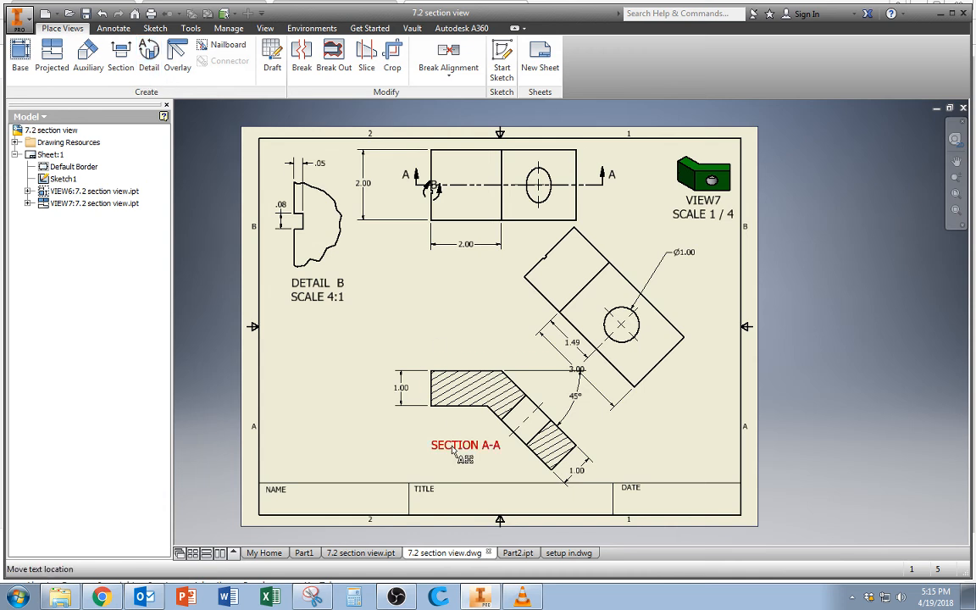
# In the setup in.dwg drawing, place a base view of Part2.ipt in the Top orientation at 1/2 scale.
pyautogui.click(565, 554)
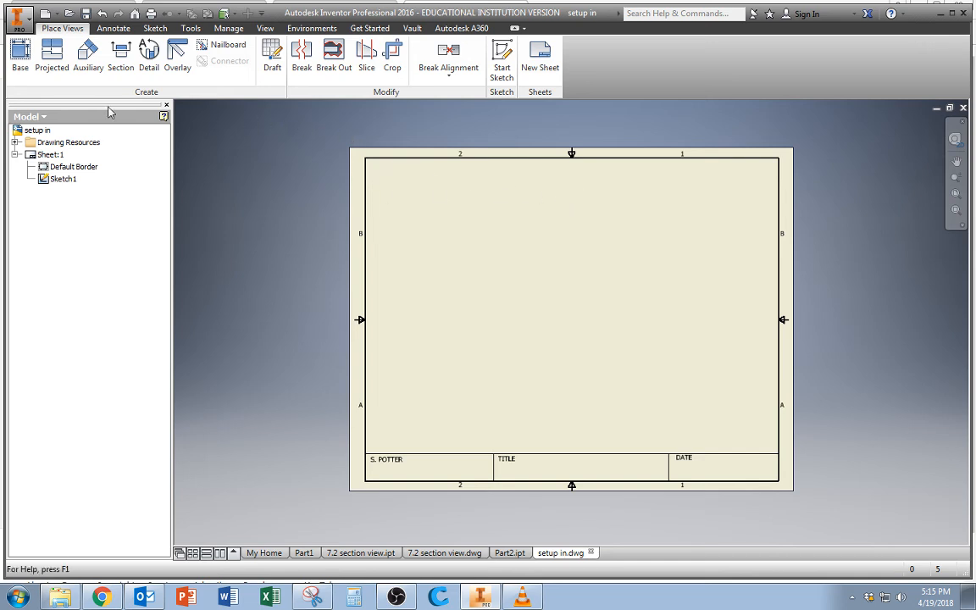
pyautogui.click(20, 58)
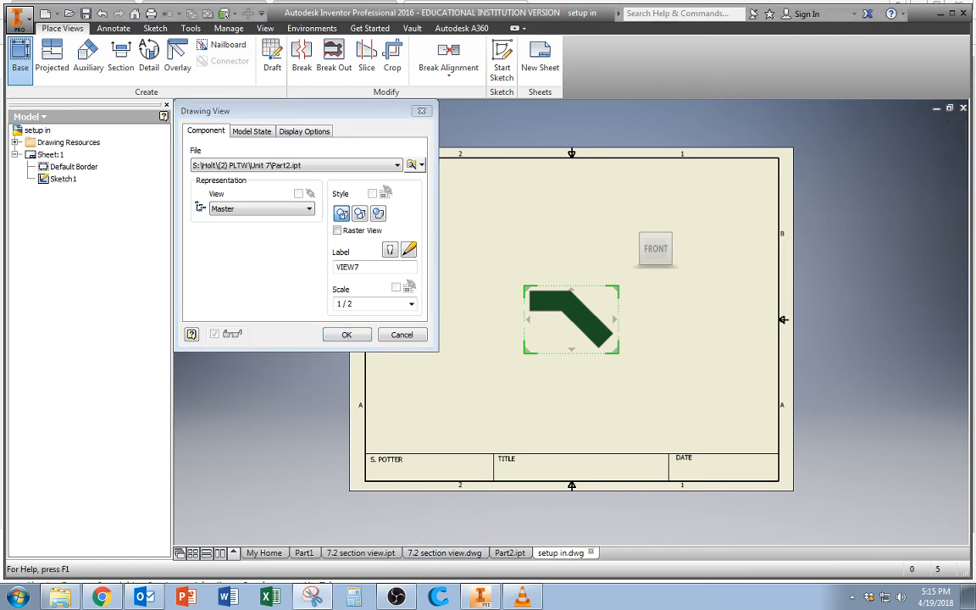
pyautogui.moveTo(0, 68); pyautogui.dragTo(499, 0)
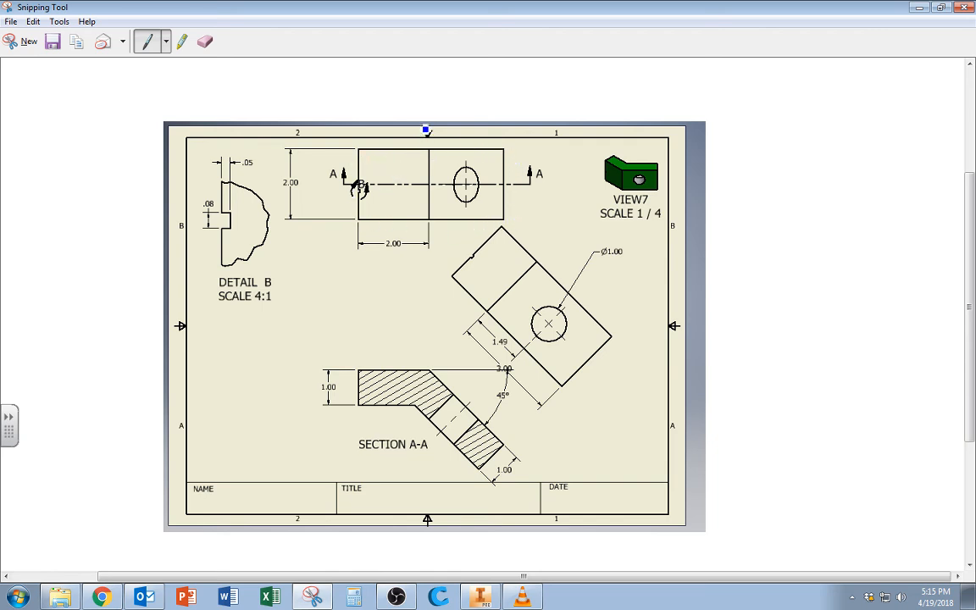
pyautogui.moveTo(428, 11); pyautogui.dragTo(204, 21)
pyautogui.click(618, 68)
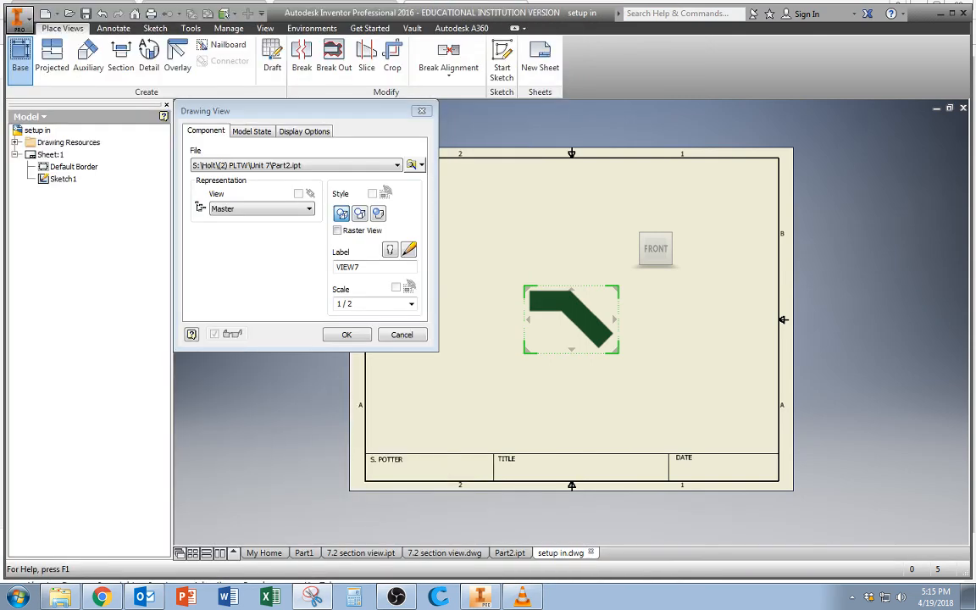
pyautogui.moveTo(661, 271)
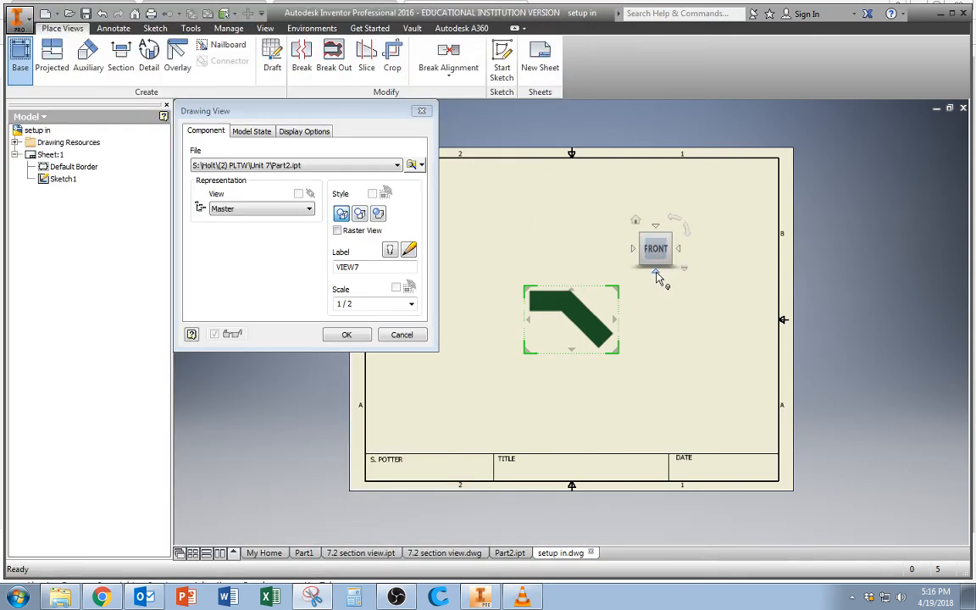
pyautogui.click(656, 274)
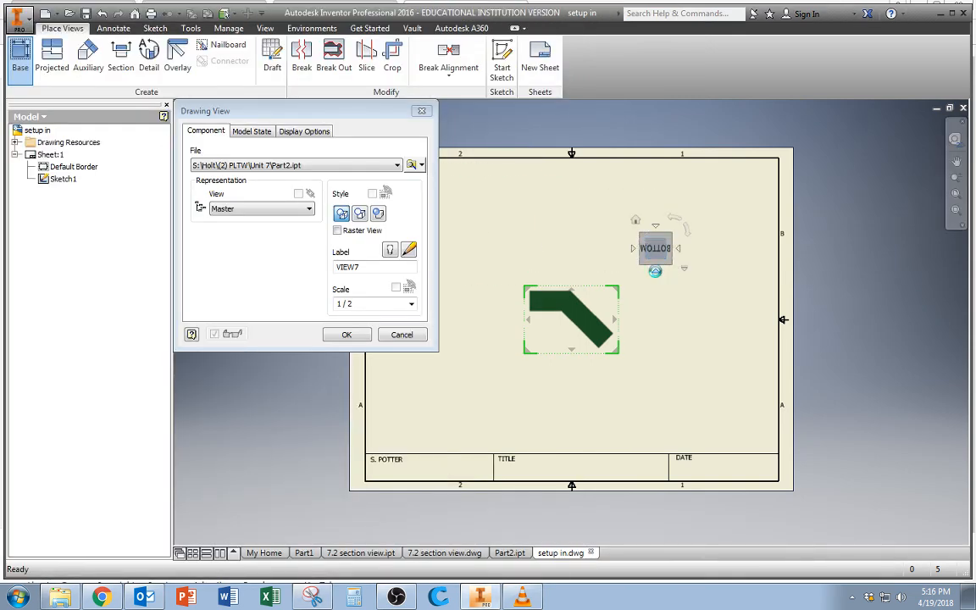
pyautogui.click(656, 227)
pyautogui.click(656, 227)
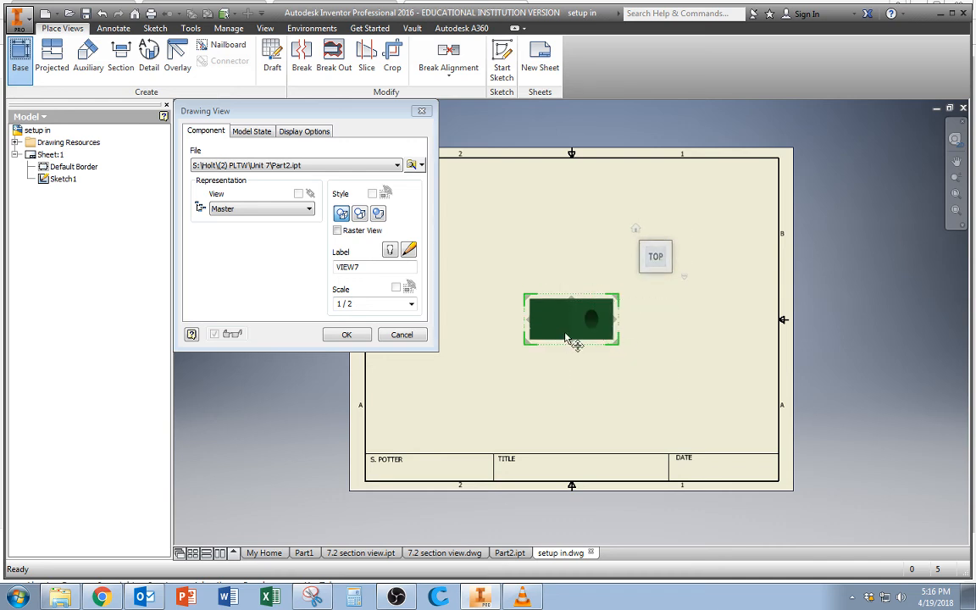
pyautogui.click(346, 335)
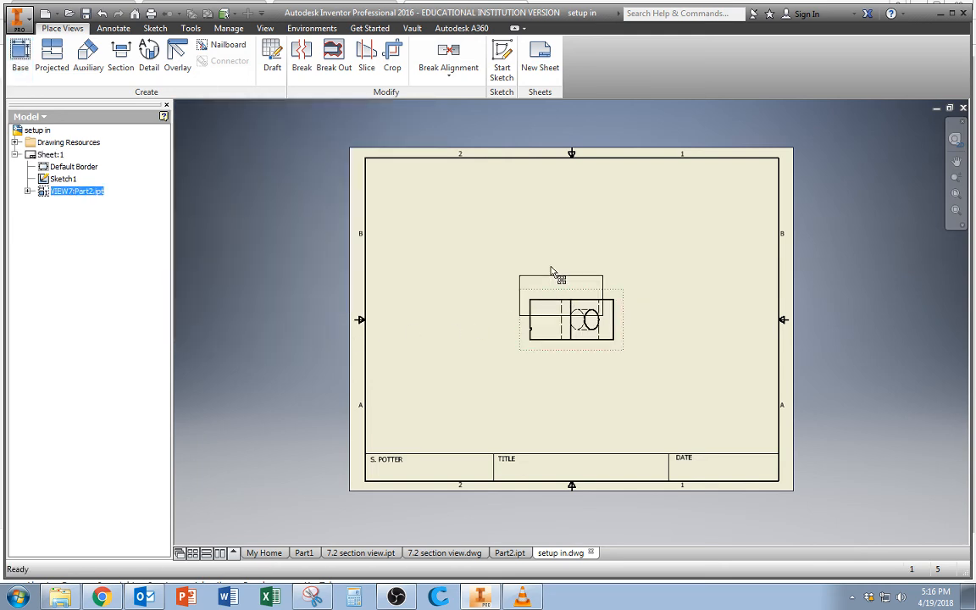
# Move the top view to the upper middle of the sheet and set its scale to .7.
pyautogui.moveTo(554, 177); pyautogui.dragTo(555, 179)
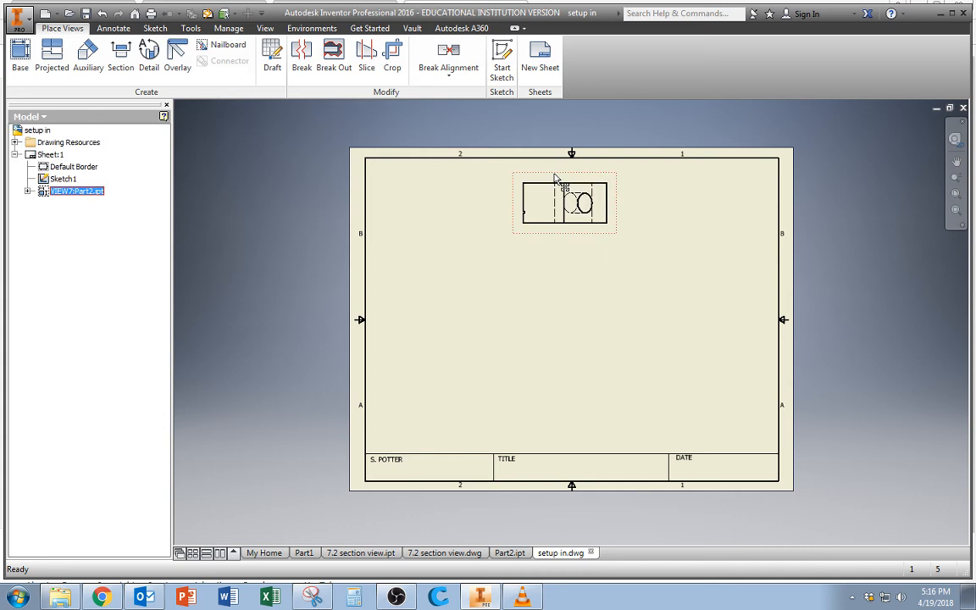
pyautogui.doubleClick(535, 240)
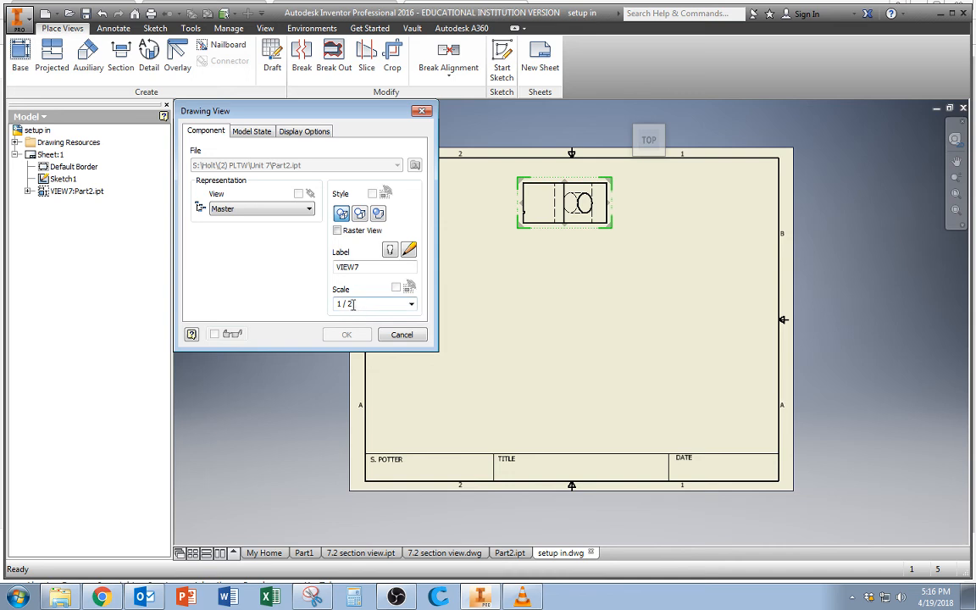
pyautogui.moveTo(358, 303); pyautogui.dragTo(338, 304)
pyautogui.write('1')
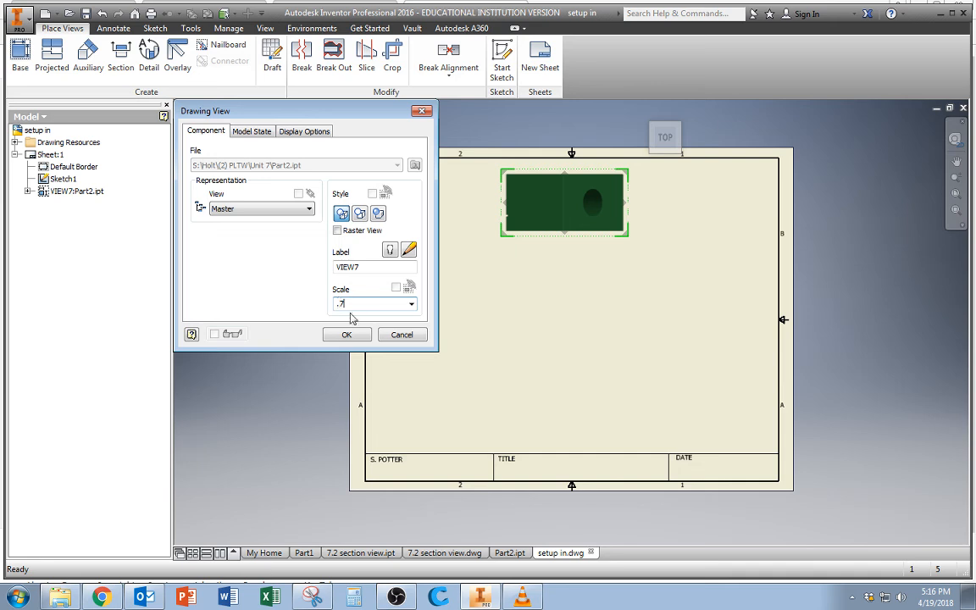
pyautogui.click(343, 334)
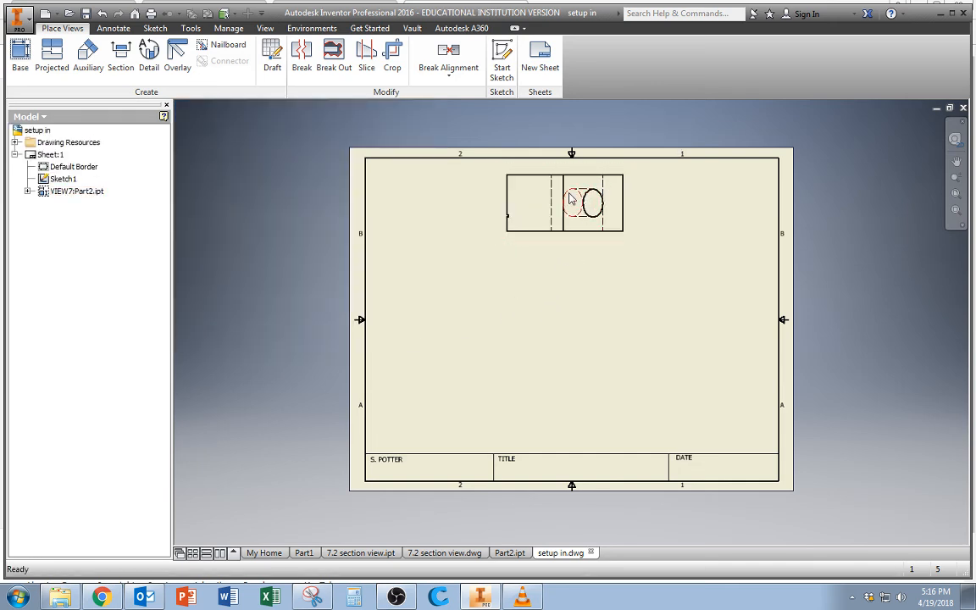
# Change the top view's display style to Hidden Line Removed.
pyautogui.doubleClick(560, 249)
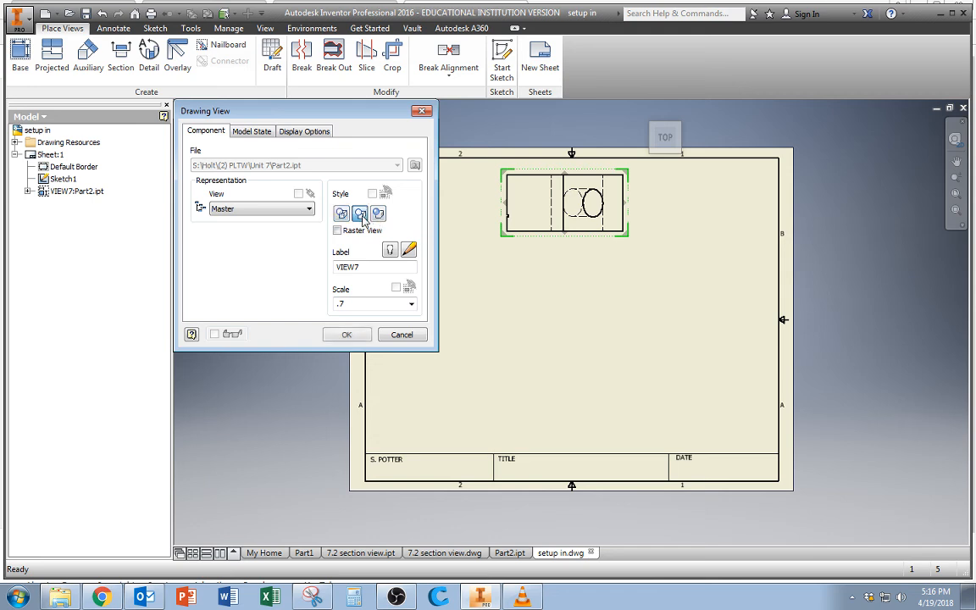
pyautogui.click(359, 213)
pyautogui.click(348, 334)
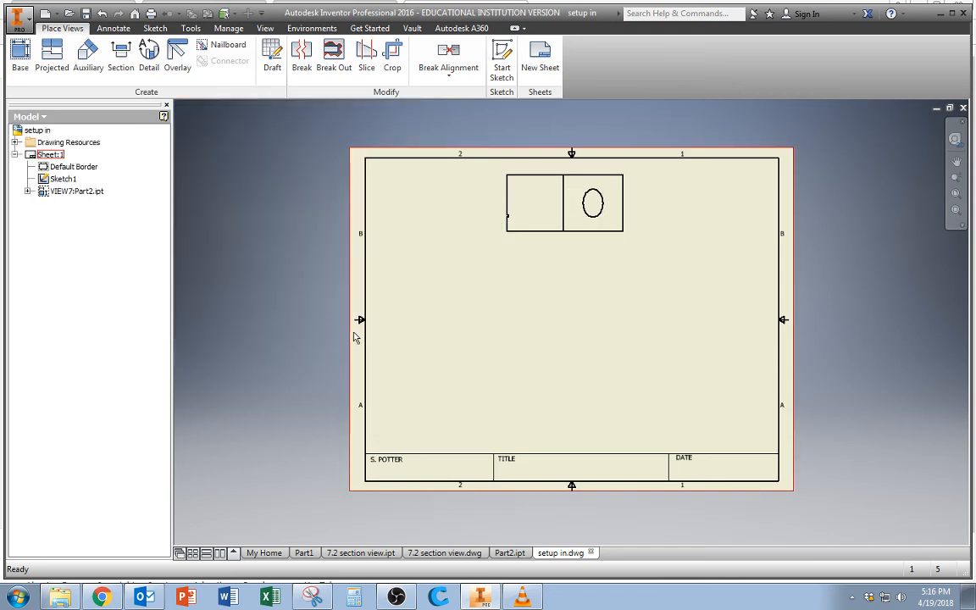
# Apply the Shaded display style to the top view.
pyautogui.doubleClick(561, 237)
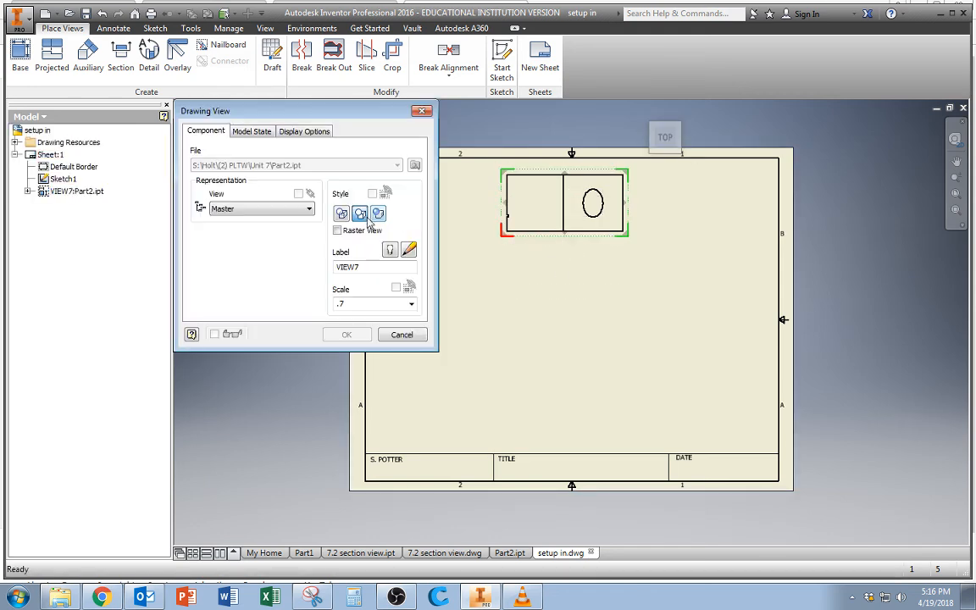
pyautogui.click(377, 213)
pyautogui.click(355, 336)
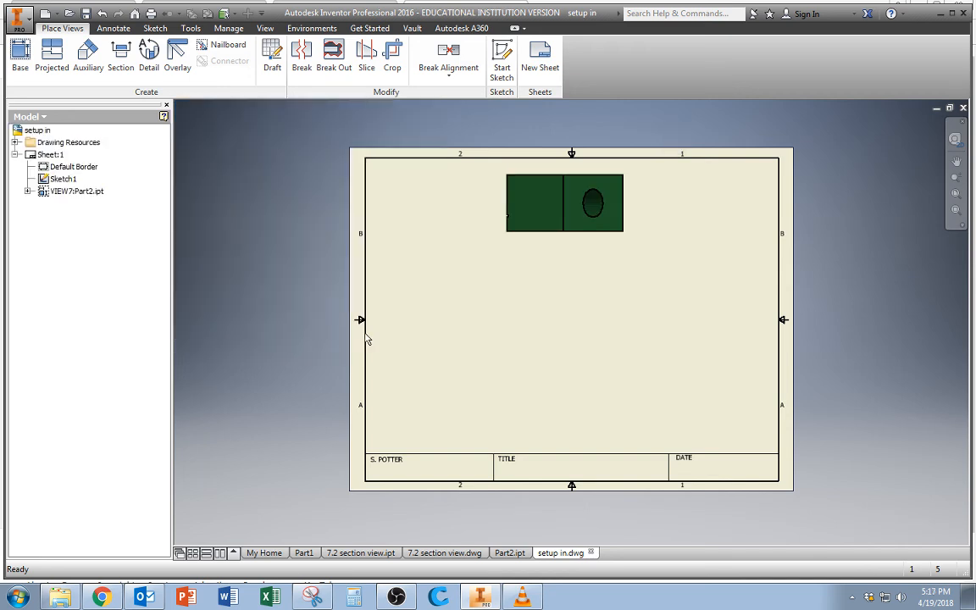
# Turn shading off for the top view, keeping its hidden lines removed.
pyautogui.doubleClick(583, 240)
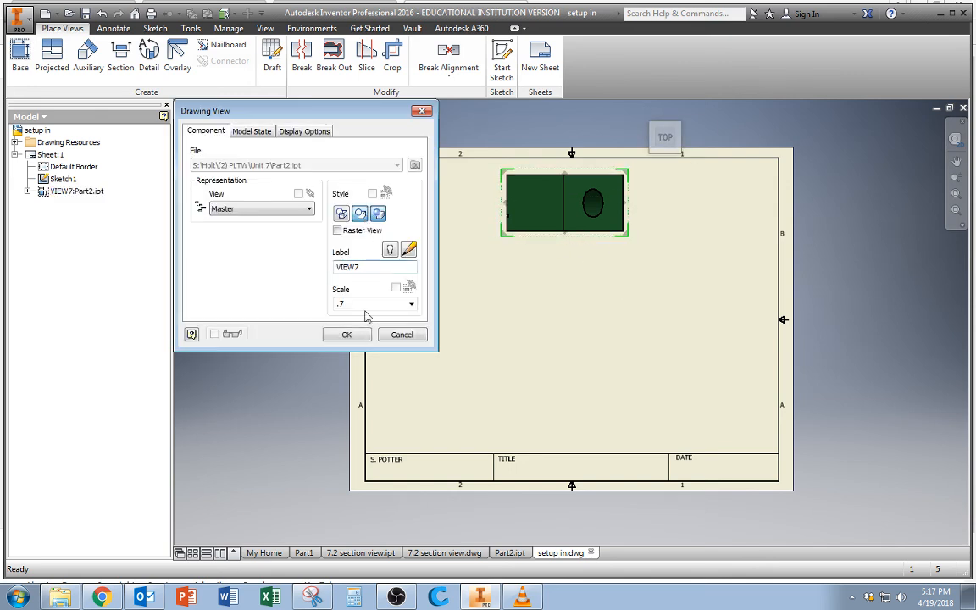
pyautogui.click(346, 335)
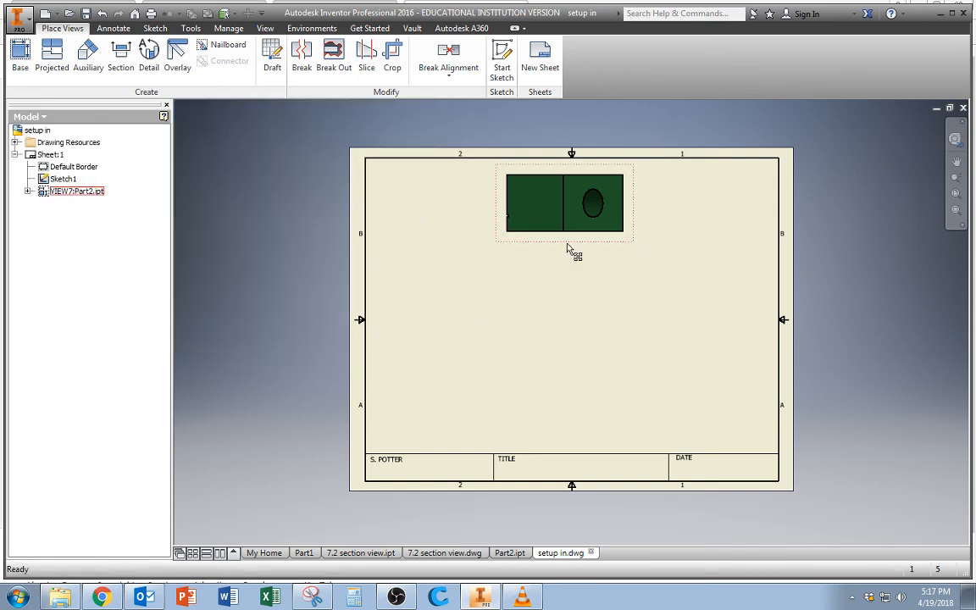
pyautogui.doubleClick(491, 247)
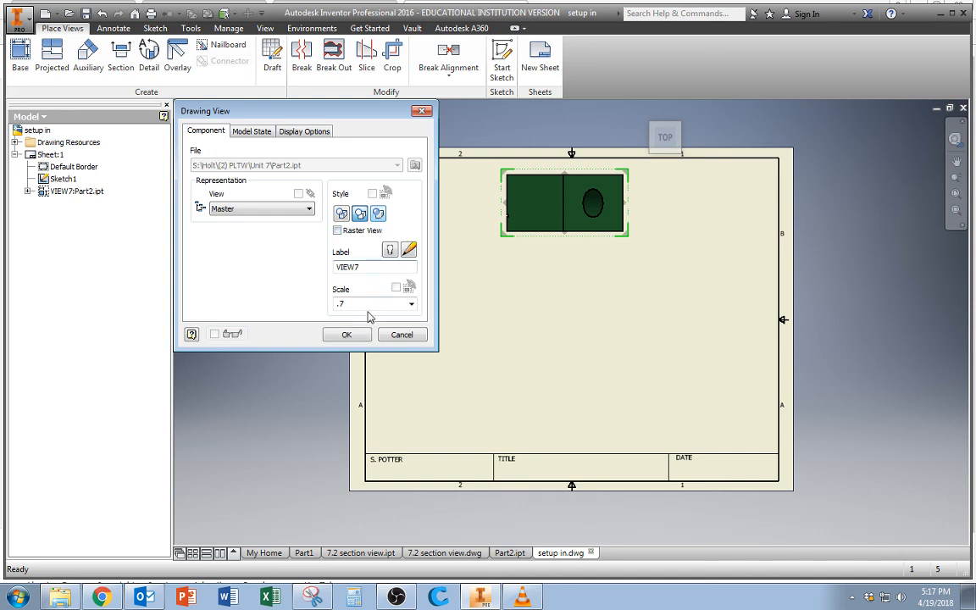
pyautogui.click(346, 335)
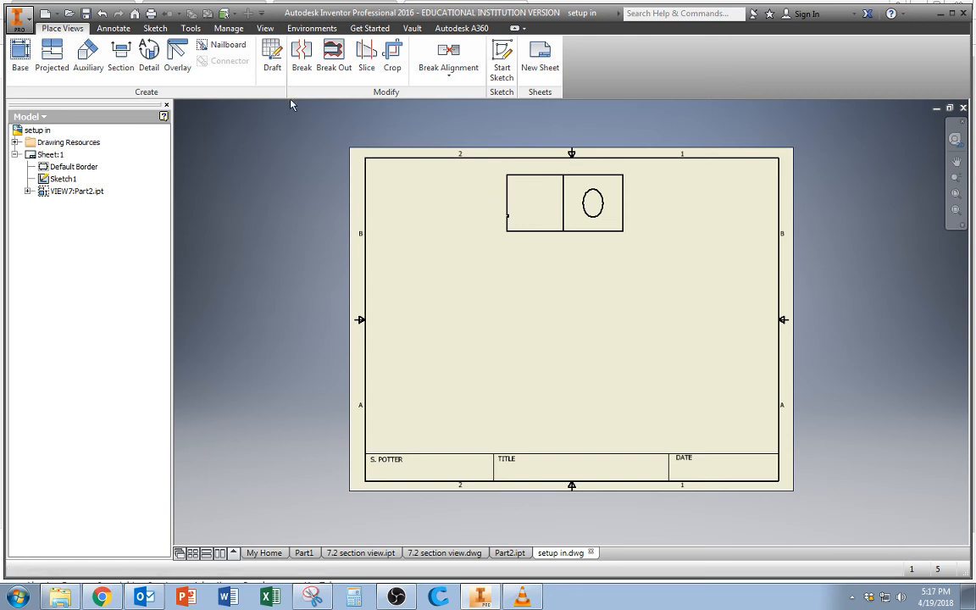
# Draw a horizontal section line across the top view, between the midpoints of its left and right edges.
pyautogui.click(121, 58)
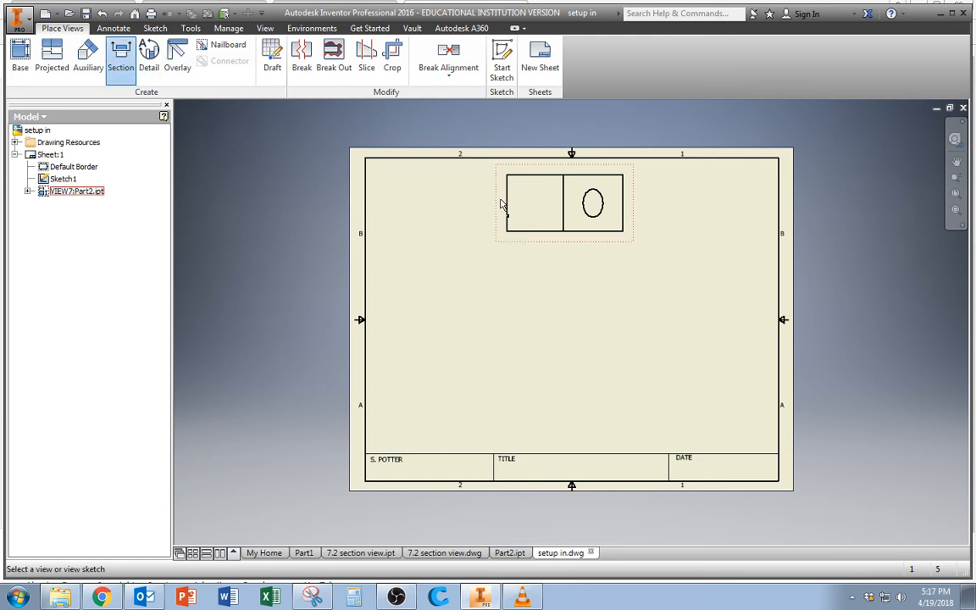
pyautogui.press('Escape')
pyautogui.click(121, 58)
pyautogui.click(506, 210)
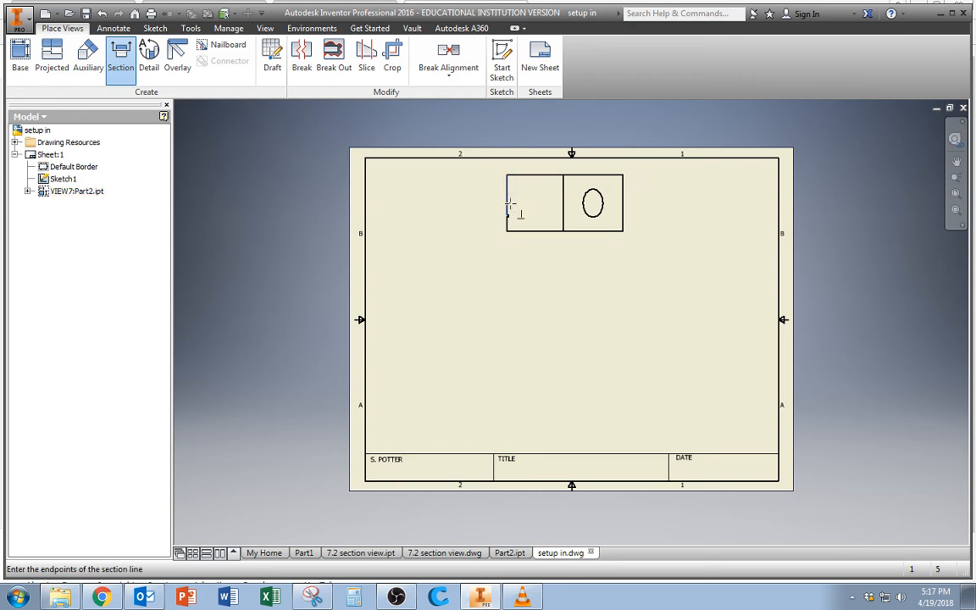
pyautogui.click(507, 202)
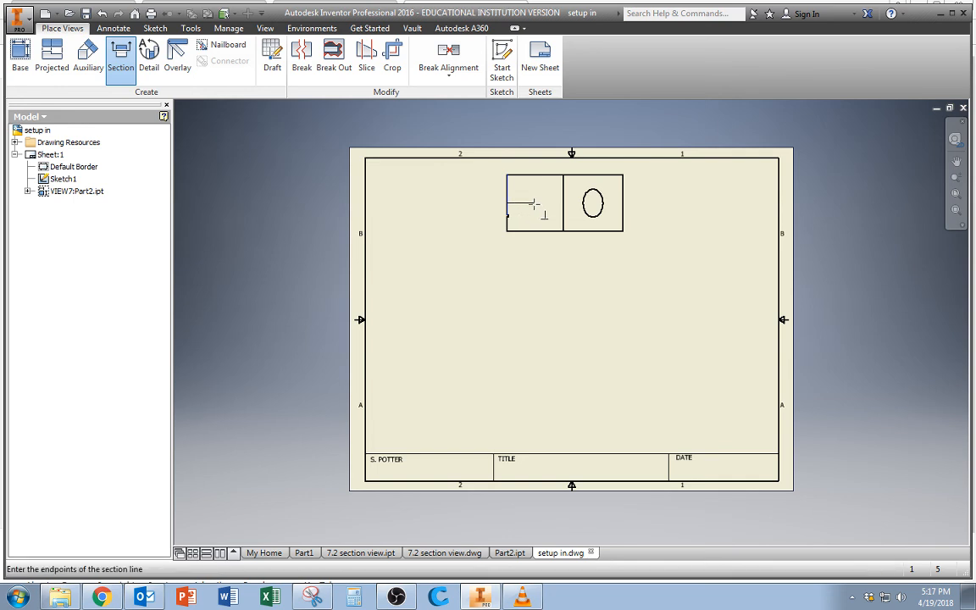
pyautogui.click(623, 203)
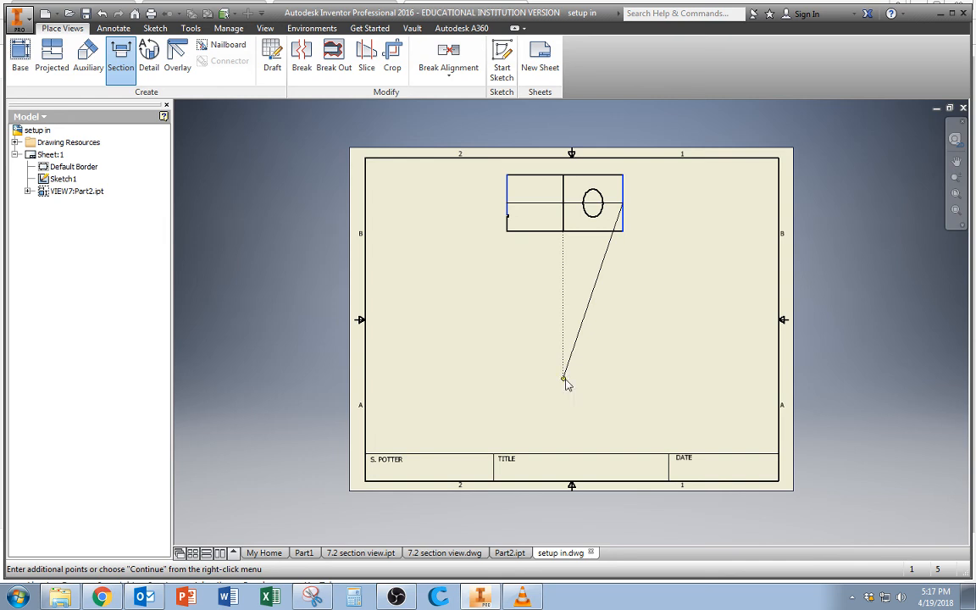
# Place the full-depth section view at scale .7 below the top view and adjust its position above the title block.
pyautogui.rightClick(566, 379)
pyautogui.click(616, 380)
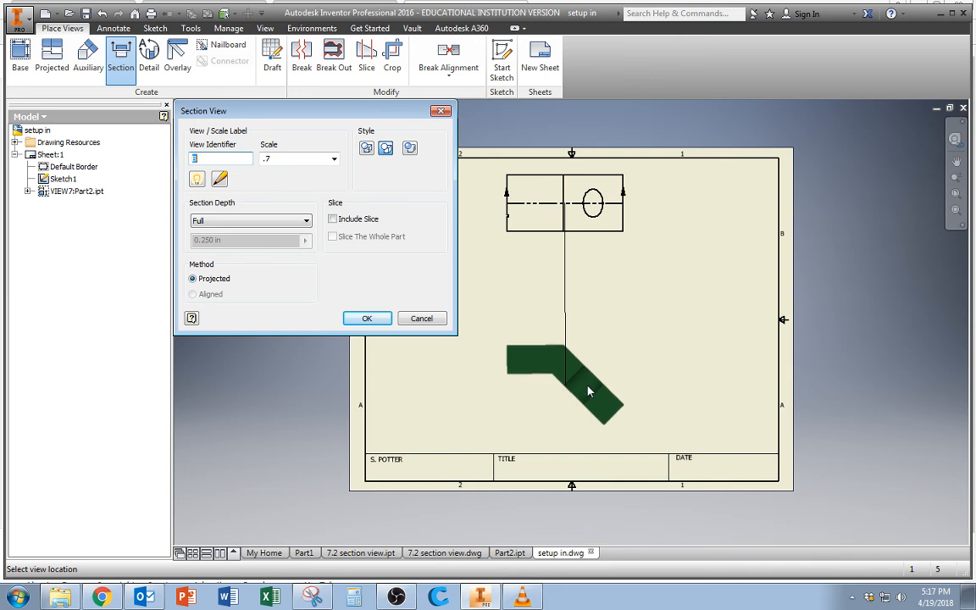
pyautogui.click(589, 389)
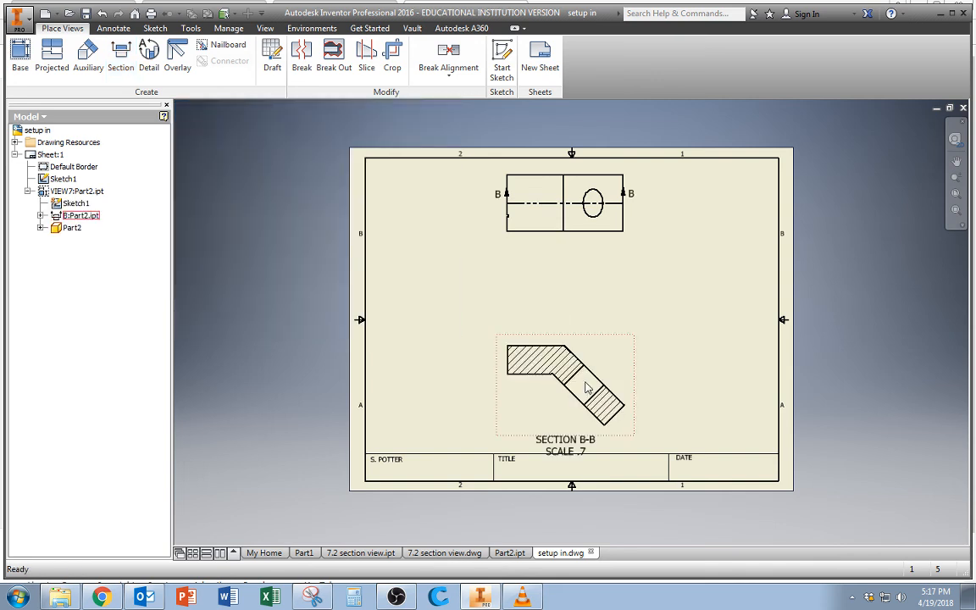
pyautogui.moveTo(569, 342); pyautogui.dragTo(568, 335)
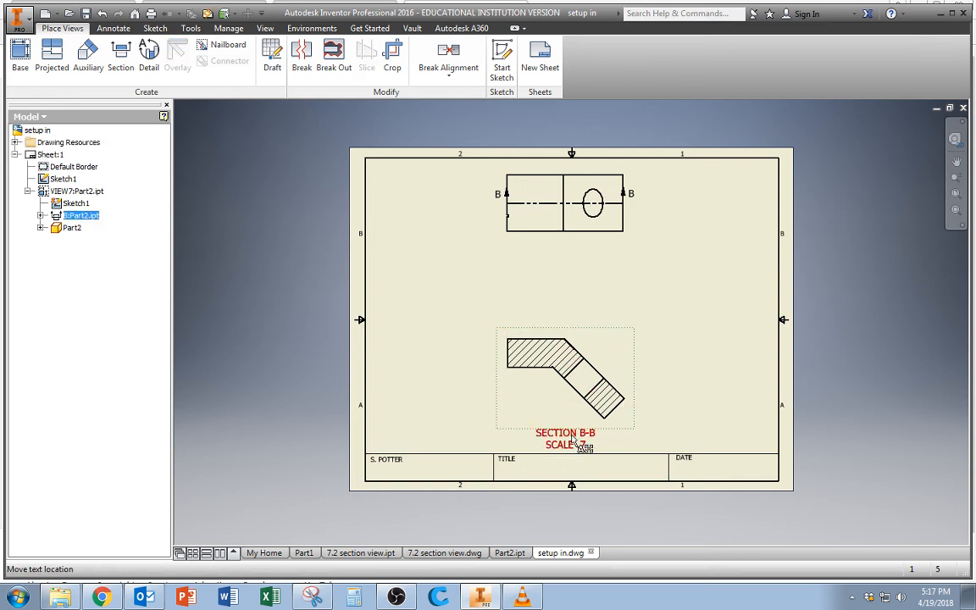
pyautogui.moveTo(562, 331); pyautogui.dragTo(561, 337)
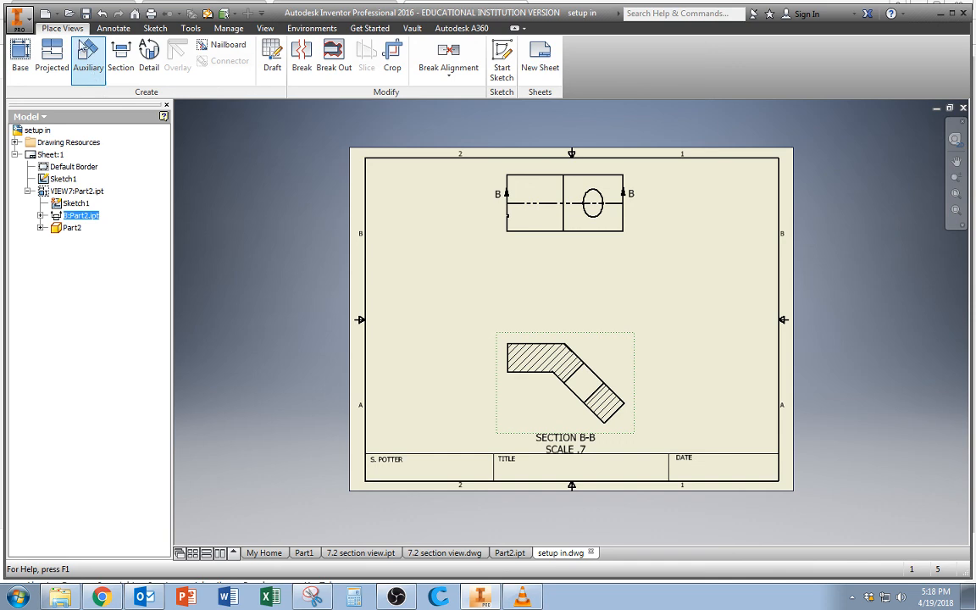
# Project an auxiliary view at scale .7 from the section view's upper sloped edge and place it up and to the right.
pyautogui.click(88, 61)
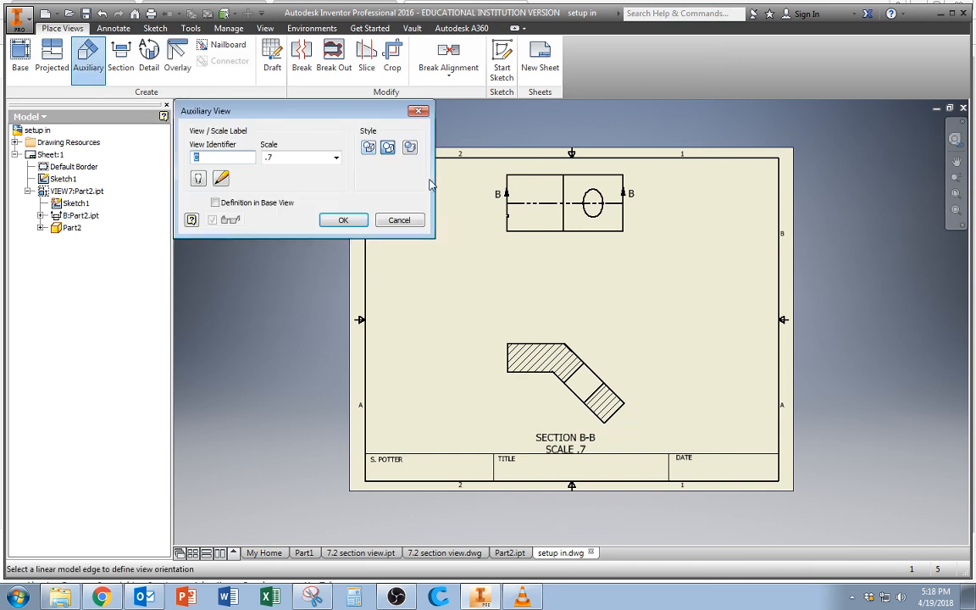
pyautogui.click(576, 359)
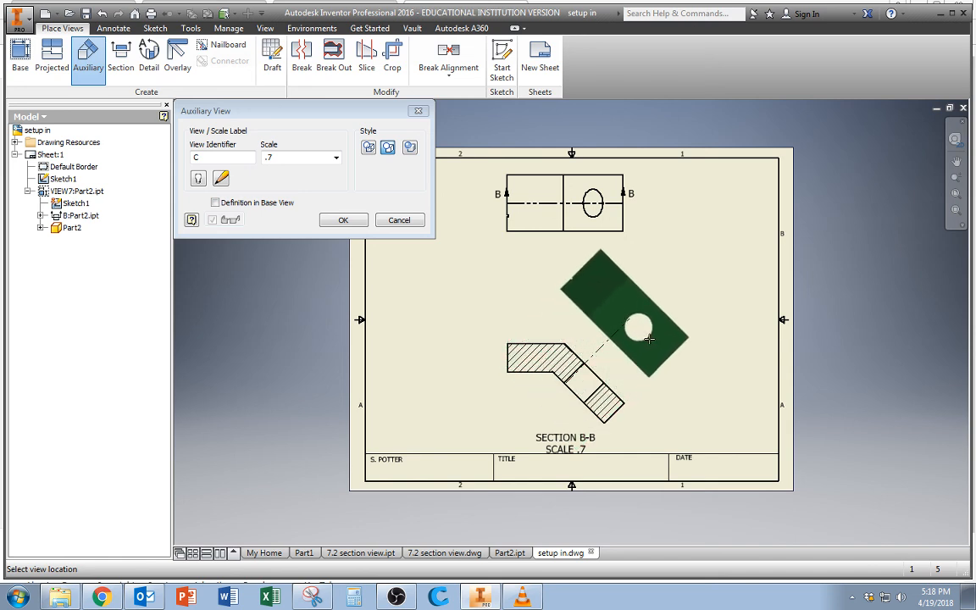
pyautogui.click(649, 339)
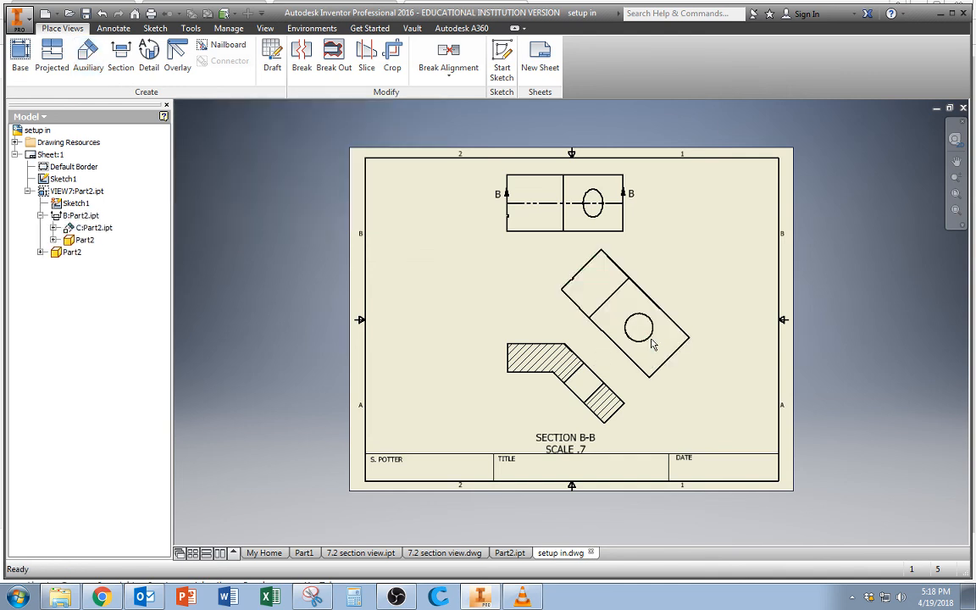
# Delete the auxiliary view from the sheet.
pyautogui.click(662, 390)
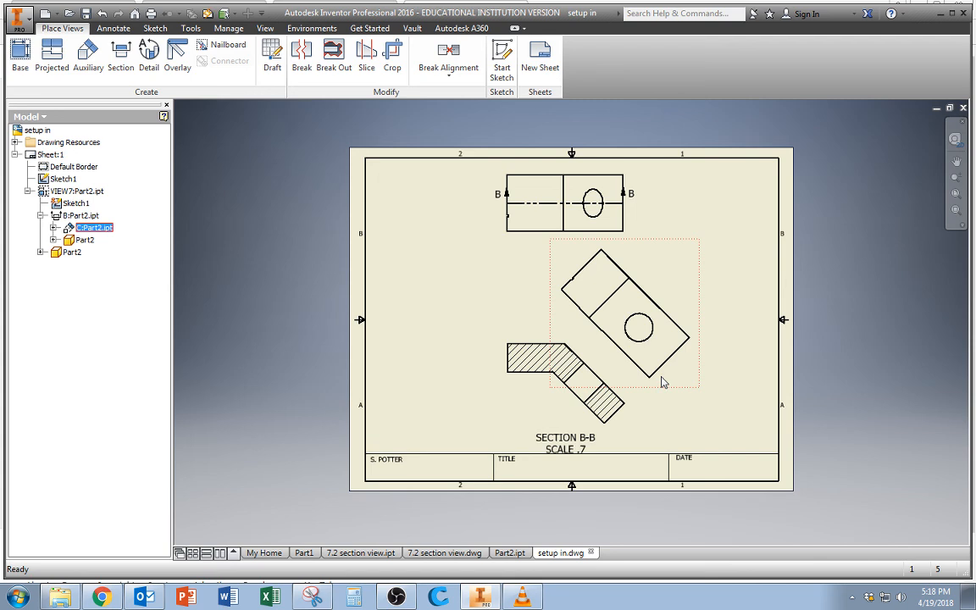
pyautogui.press('Delete')
pyautogui.click(546, 331)
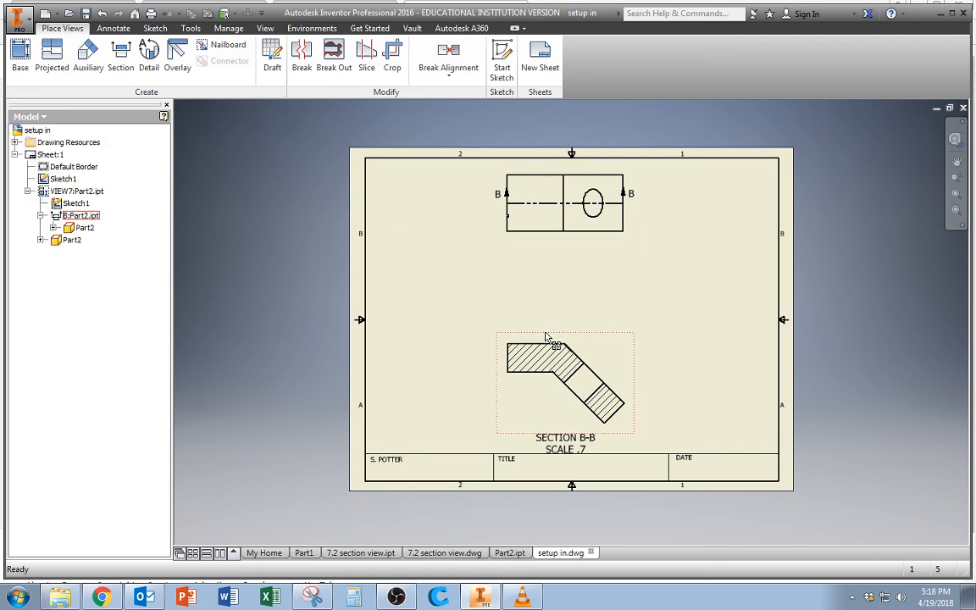
# Project a new auxiliary view at scale .7 from the section view's upper sloped edge and place it up and to the right.
pyautogui.click(88, 59)
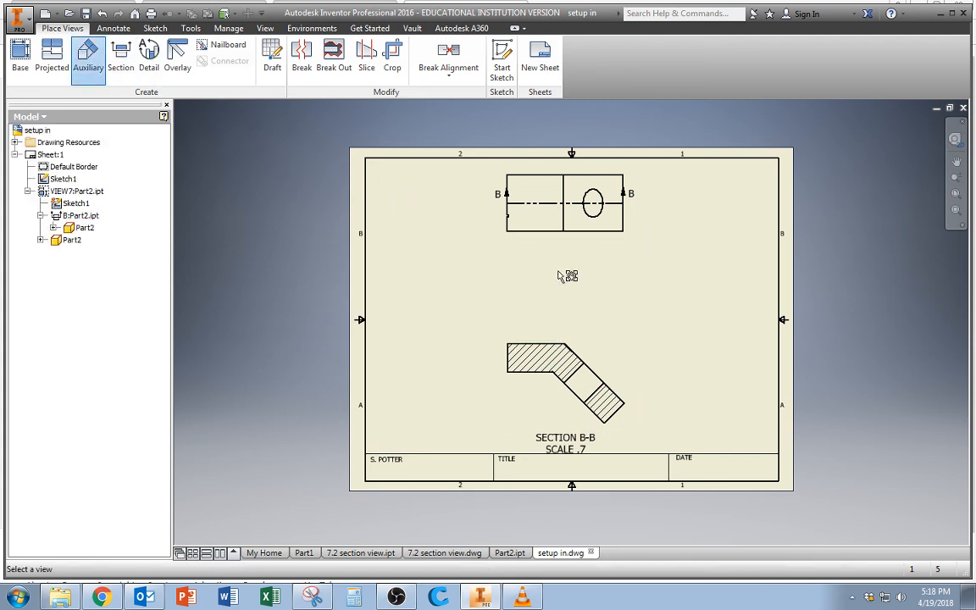
pyautogui.click(586, 364)
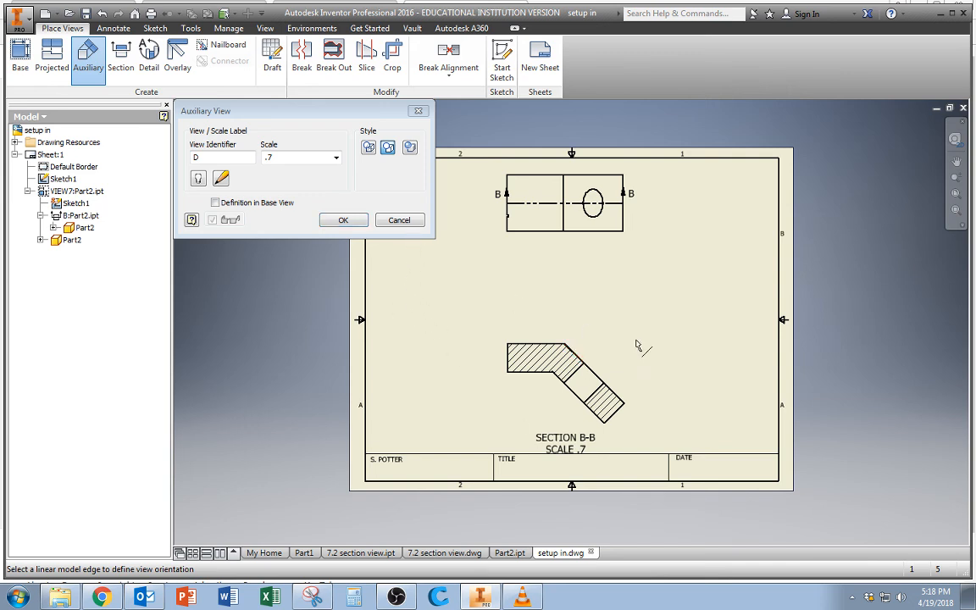
pyautogui.click(576, 352)
pyautogui.click(648, 333)
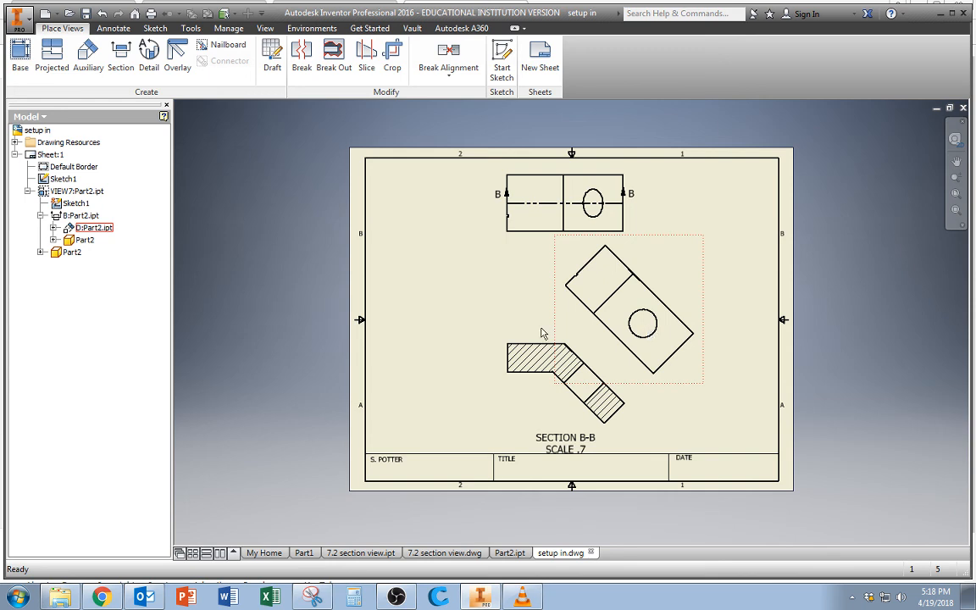
# Create a detail view at scale 1.40 : 1 with a small circular fence around the top view's left-edge notch, placed left of that view.
pyautogui.click(148, 58)
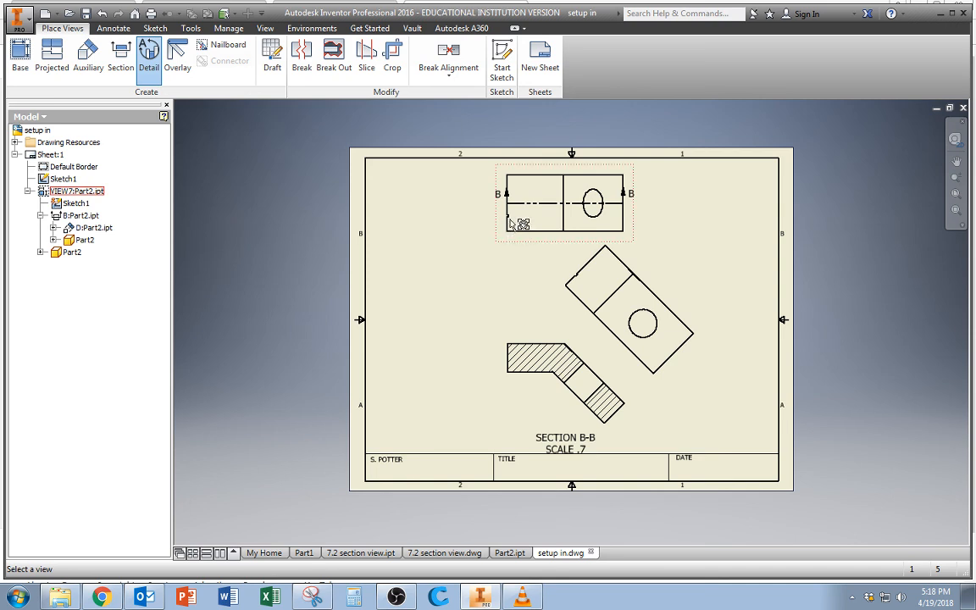
pyautogui.scroll(-5, 509, 220)
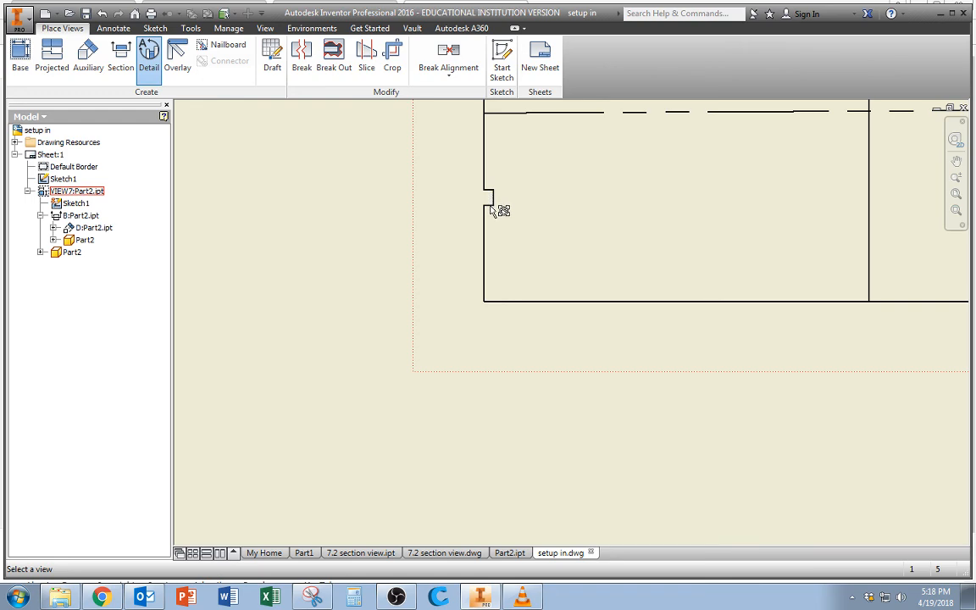
pyautogui.scroll(5, 491, 199)
pyautogui.scroll(-3, 498, 208)
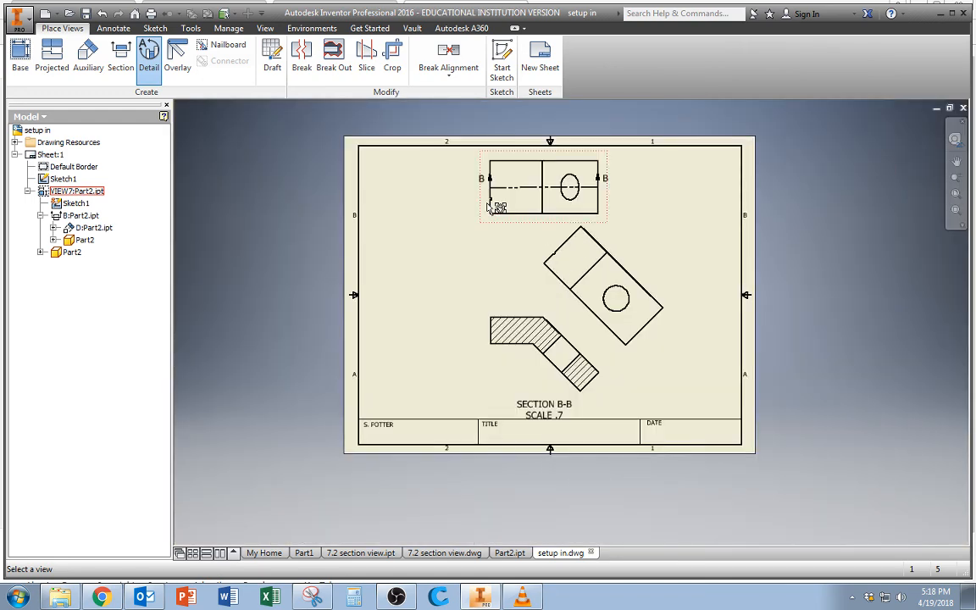
pyautogui.scroll(-2, 484, 213)
pyautogui.scroll(3, 472, 217)
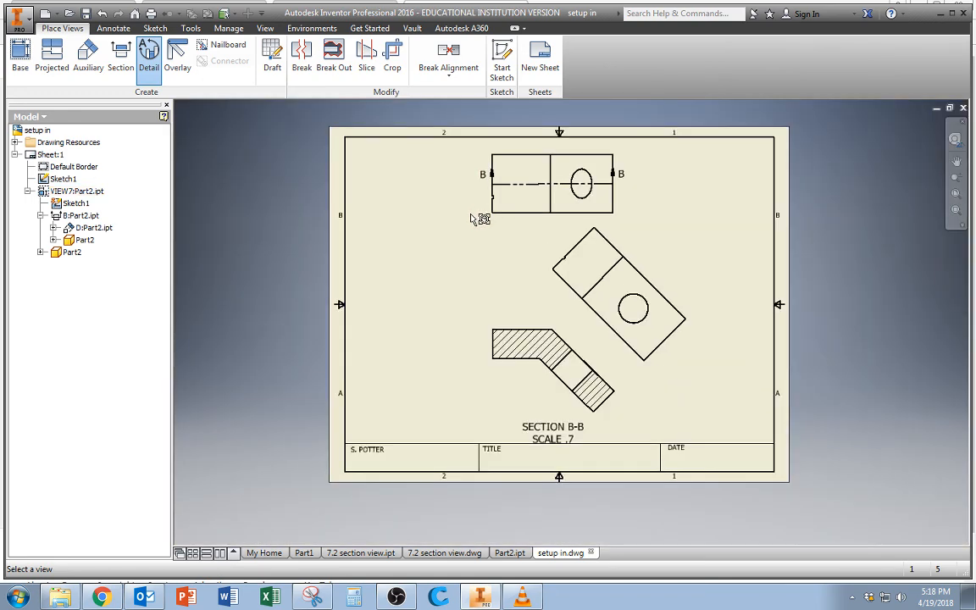
pyautogui.click(499, 203)
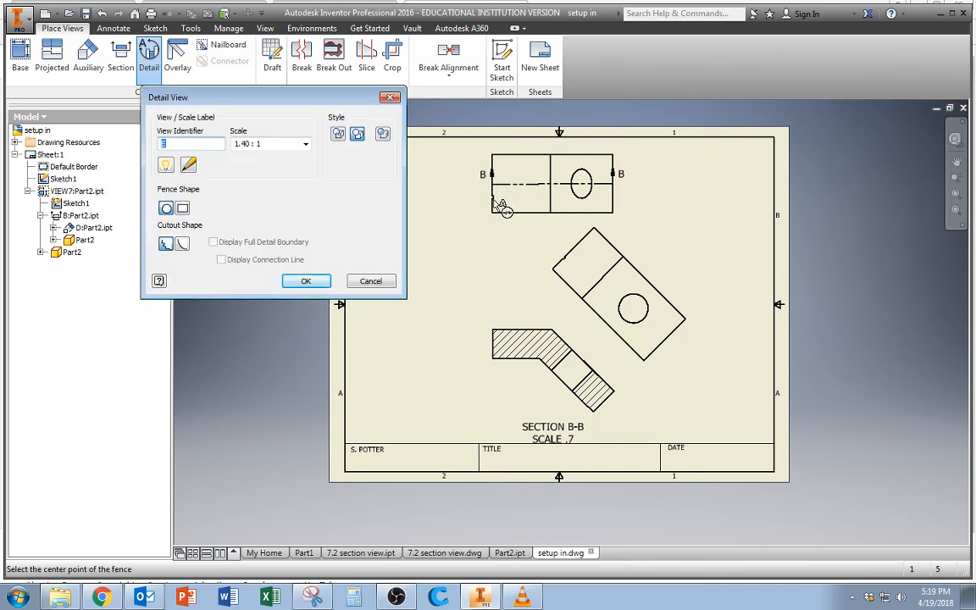
pyautogui.click(499, 203)
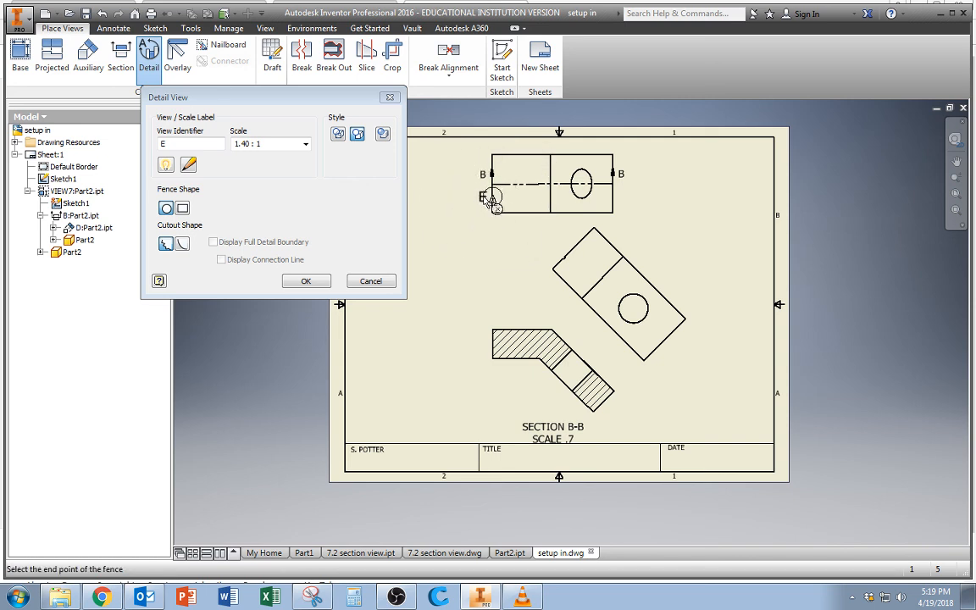
pyautogui.click(493, 201)
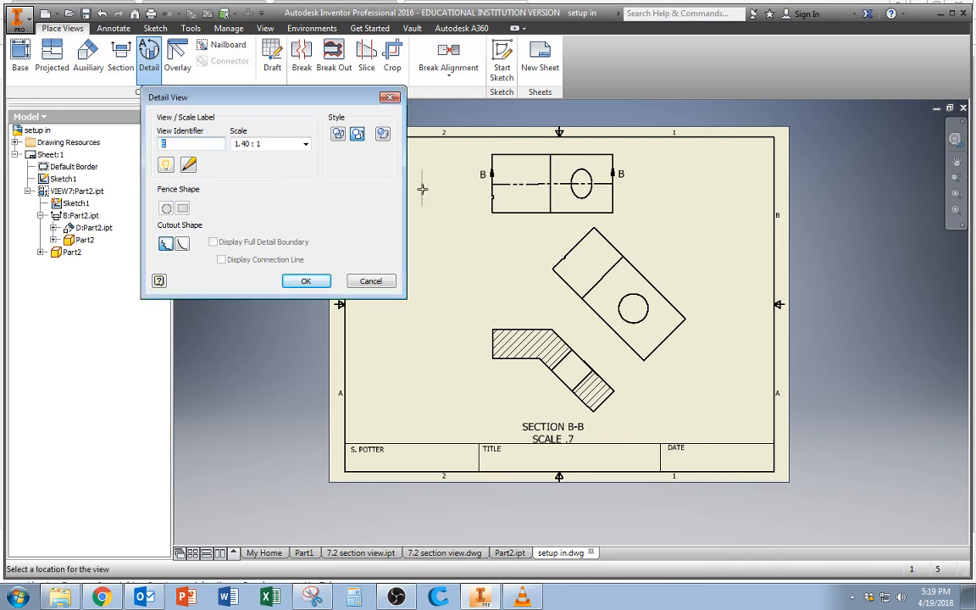
pyautogui.click(423, 190)
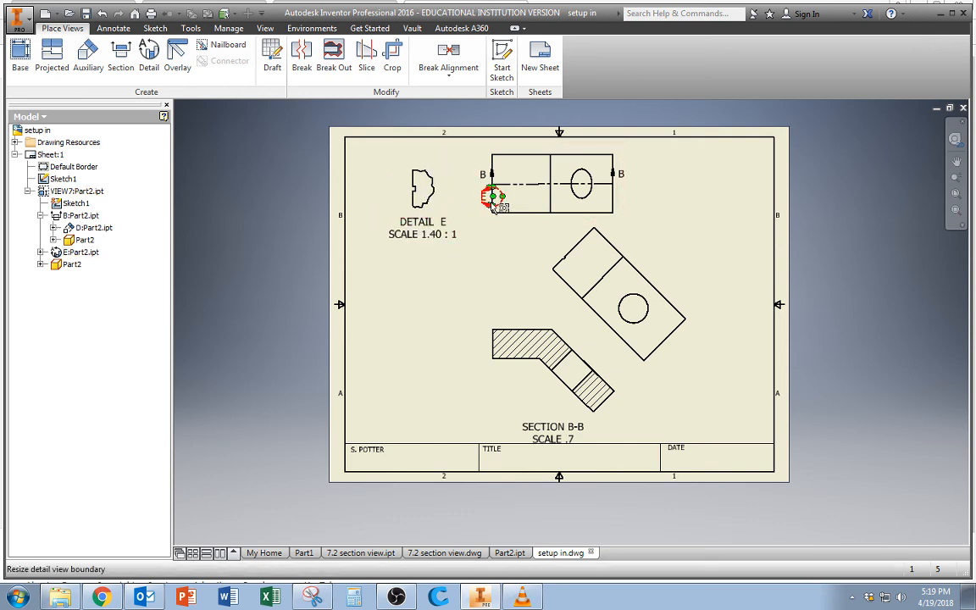
# Set the detail view's scale to 1.5 : 1.
pyautogui.doubleClick(404, 208)
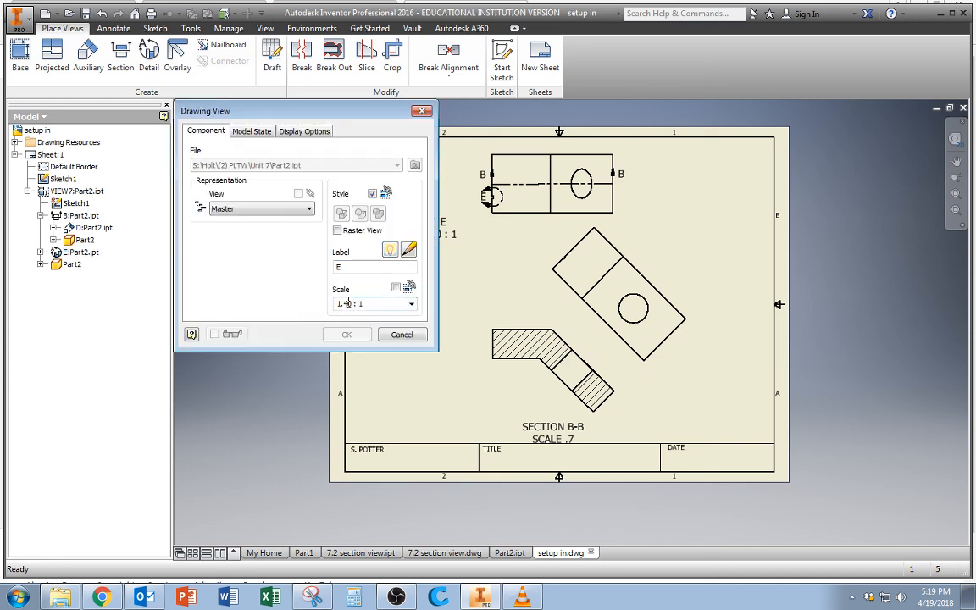
pyautogui.click(411, 304)
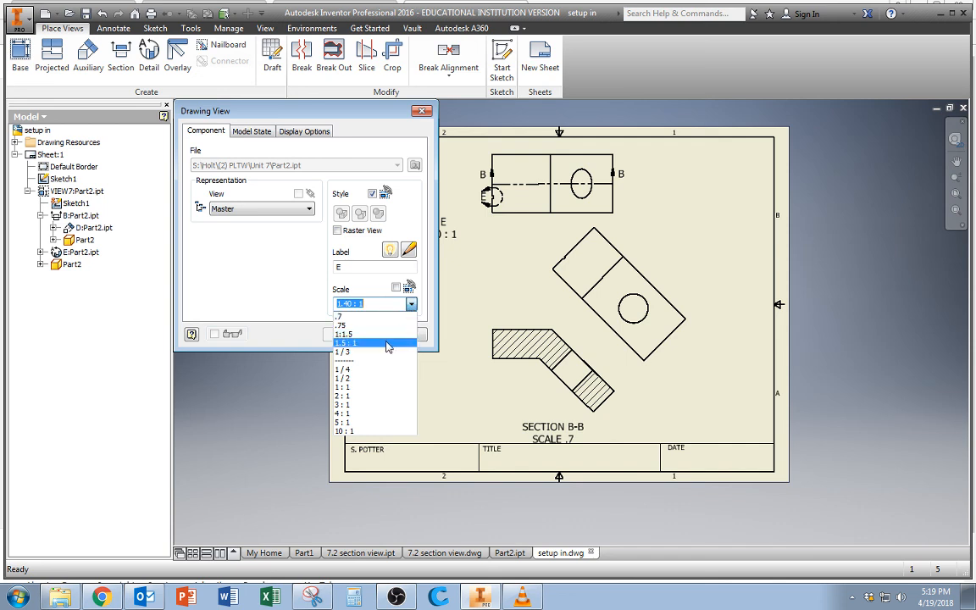
pyautogui.click(387, 343)
pyautogui.click(362, 336)
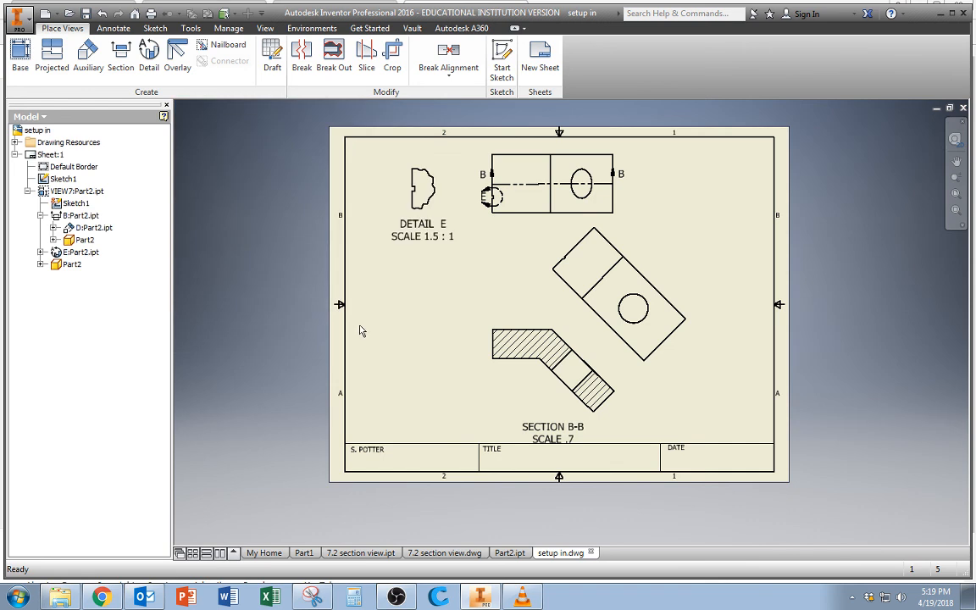
# Change the detail view's scale to 1.75 : 1.
pyautogui.doubleClick(421, 200)
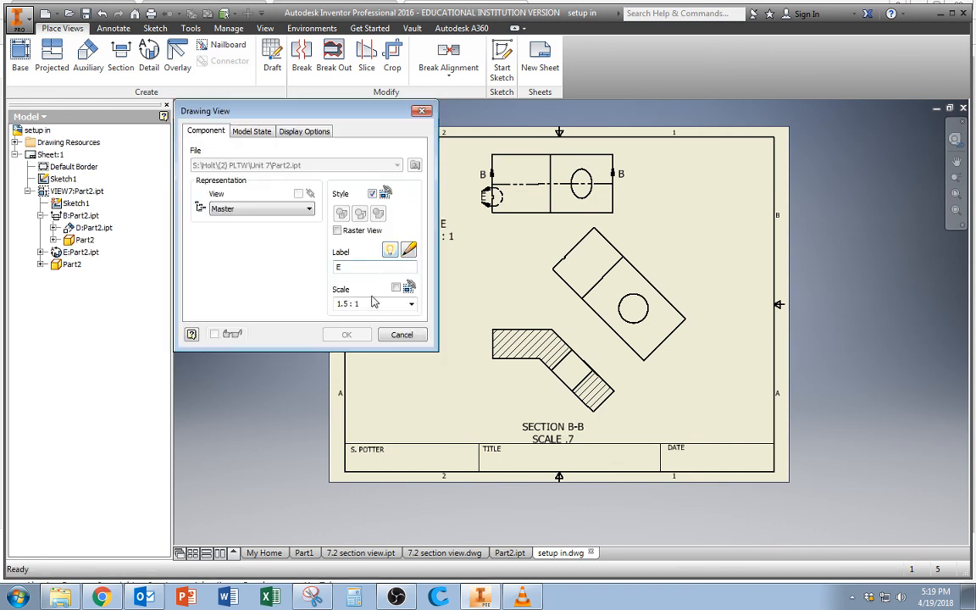
pyautogui.moveTo(337, 303); pyautogui.dragTo(382, 303)
pyautogui.click(411, 304)
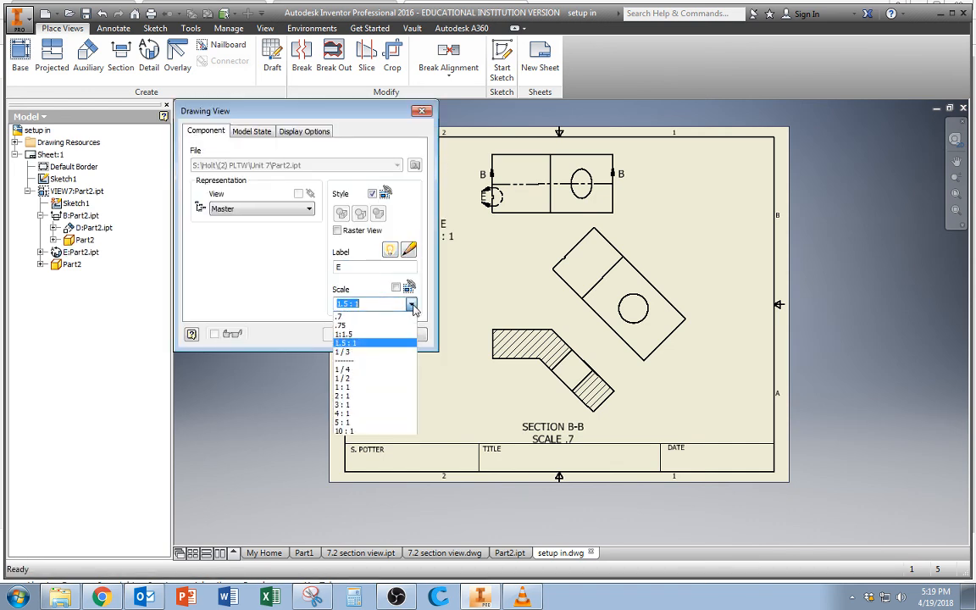
pyautogui.click(348, 303)
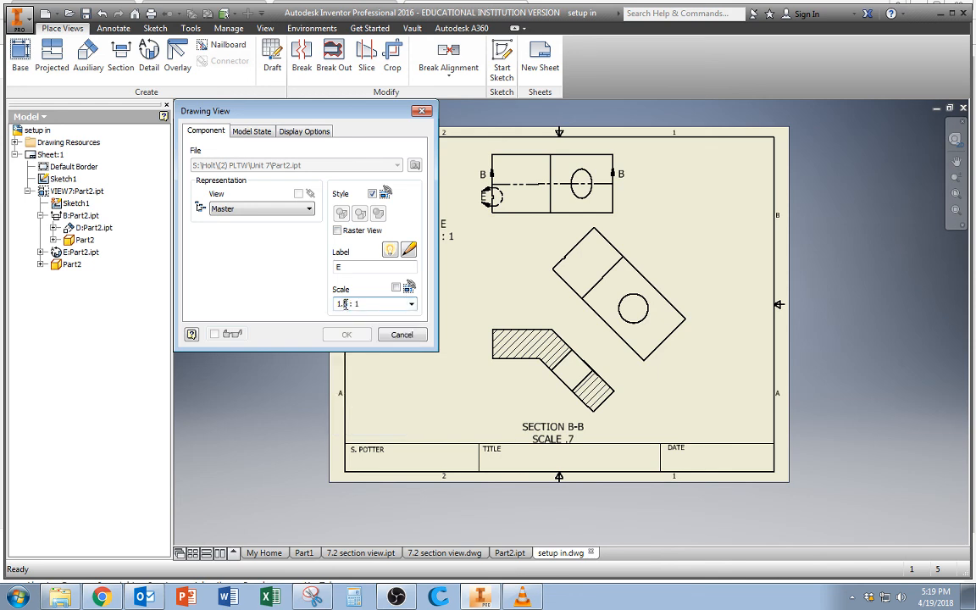
pyautogui.write('7')
pyautogui.click(340, 335)
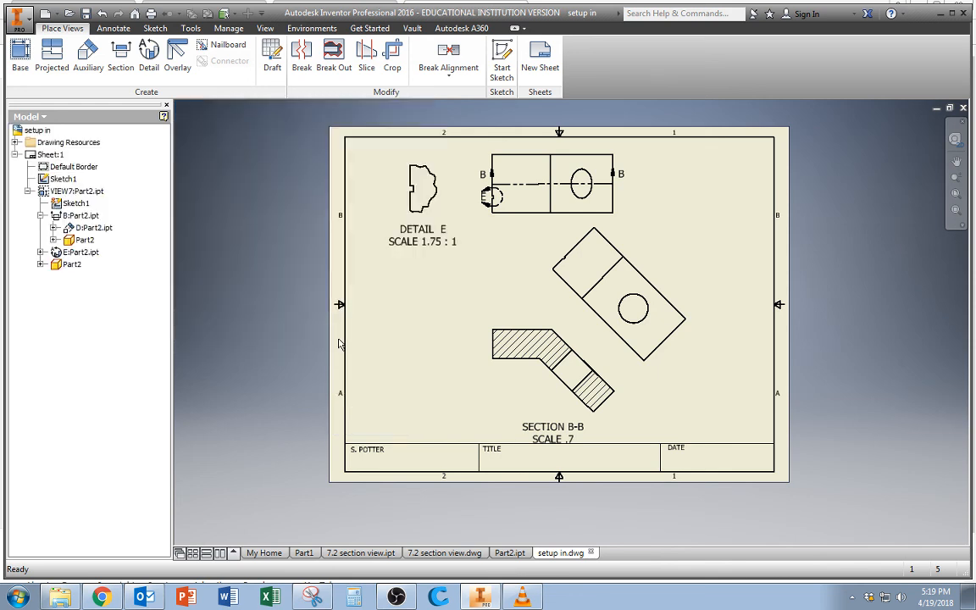
# Enlarge the detail view to a scale of 2 : 1.
pyautogui.doubleClick(364, 200)
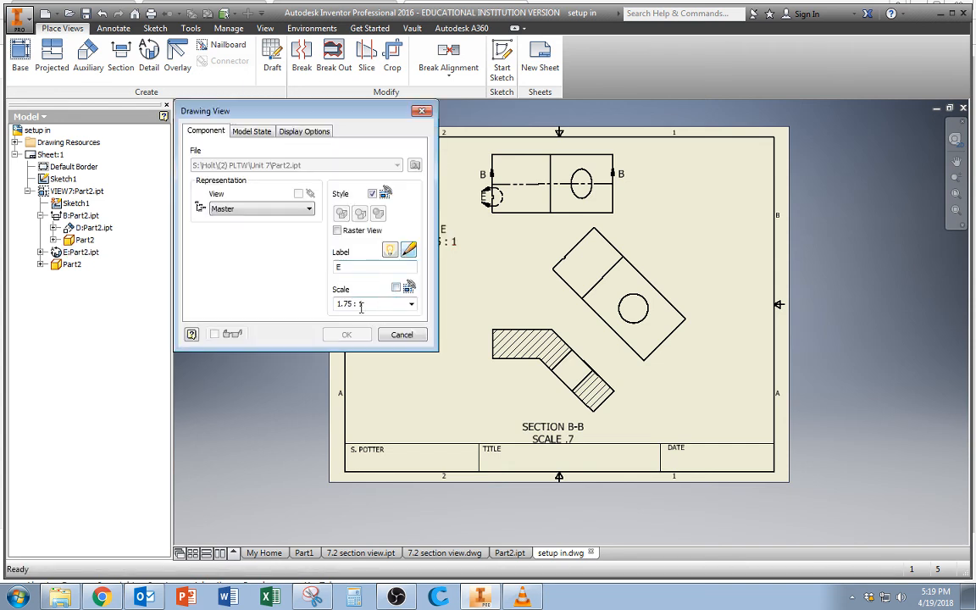
pyautogui.click(410, 307)
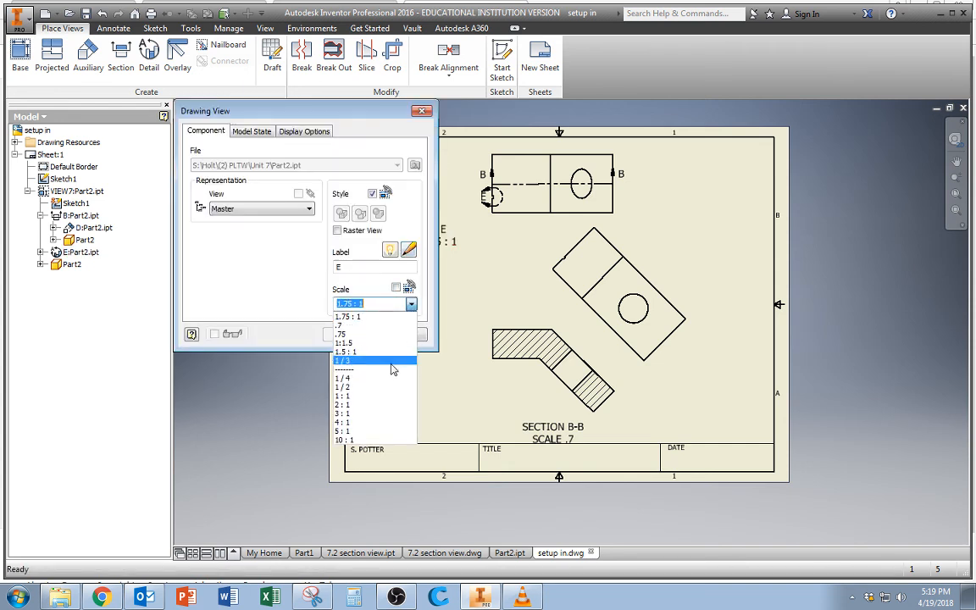
pyautogui.click(383, 404)
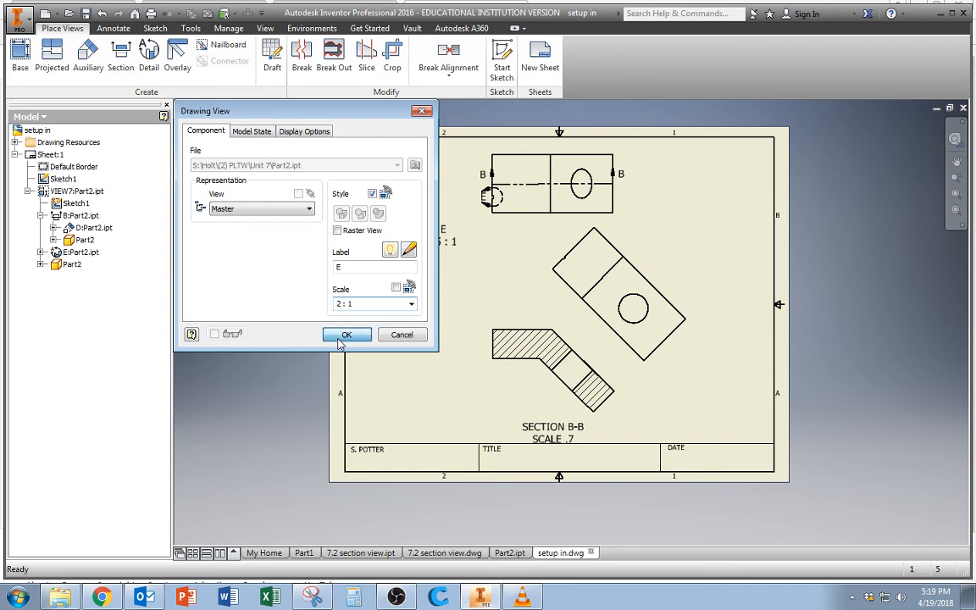
pyautogui.click(344, 334)
# Set the detail view's scale to 3 : 1 and move it slightly down and toward the sheet's left border.
pyautogui.doubleClick(402, 227)
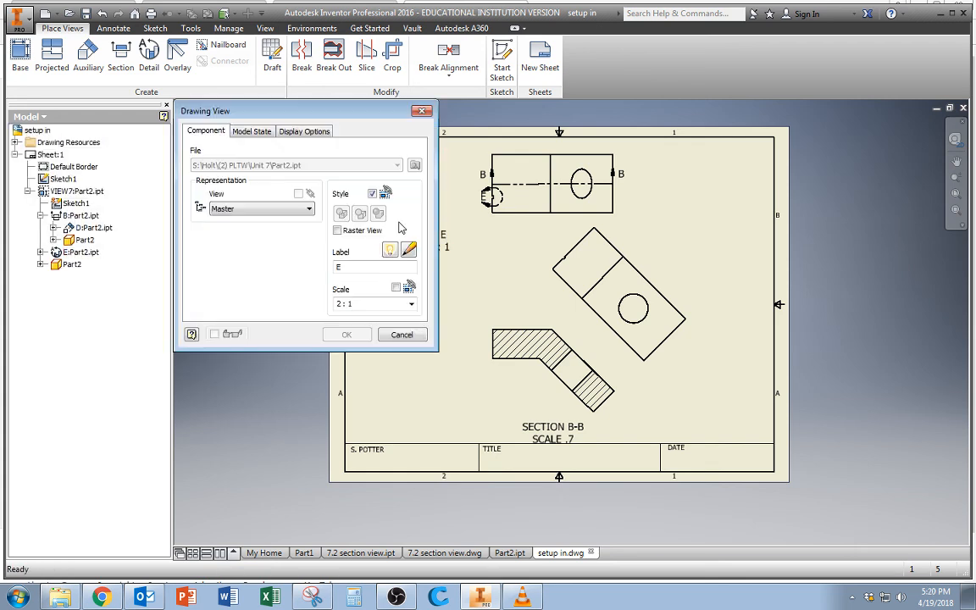
pyautogui.click(413, 306)
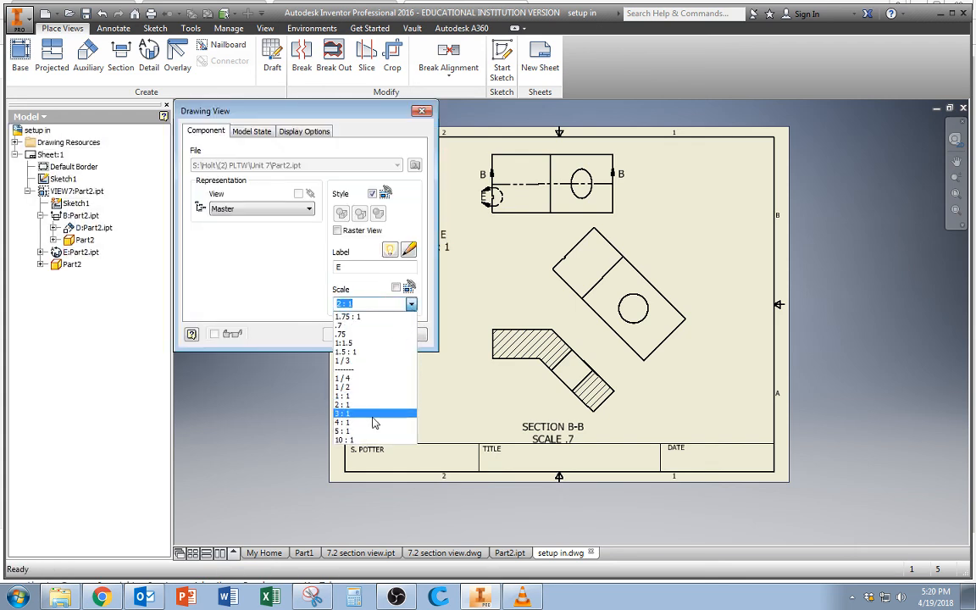
pyautogui.click(373, 408)
pyautogui.click(358, 335)
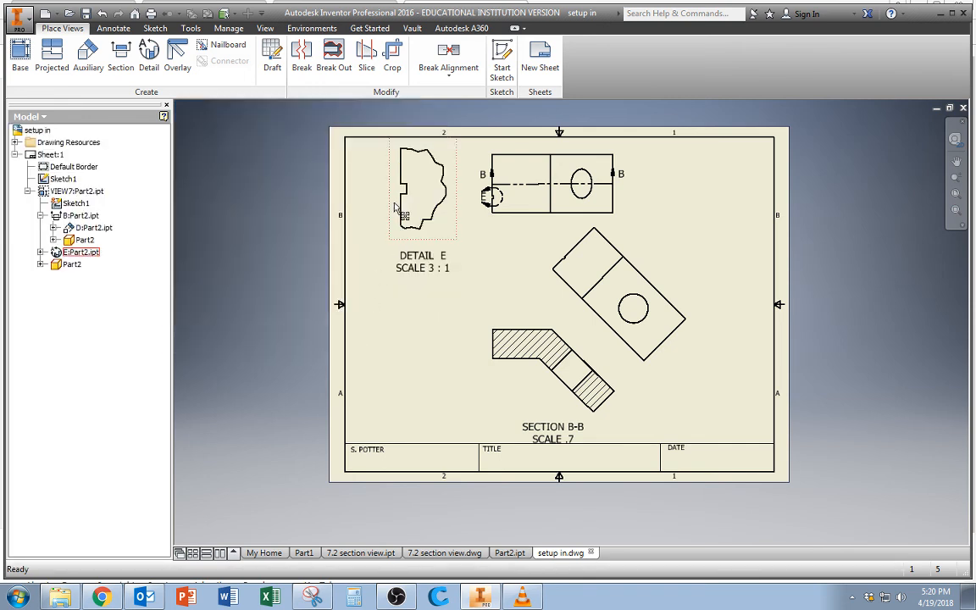
pyautogui.moveTo(390, 210); pyautogui.dragTo(377, 229)
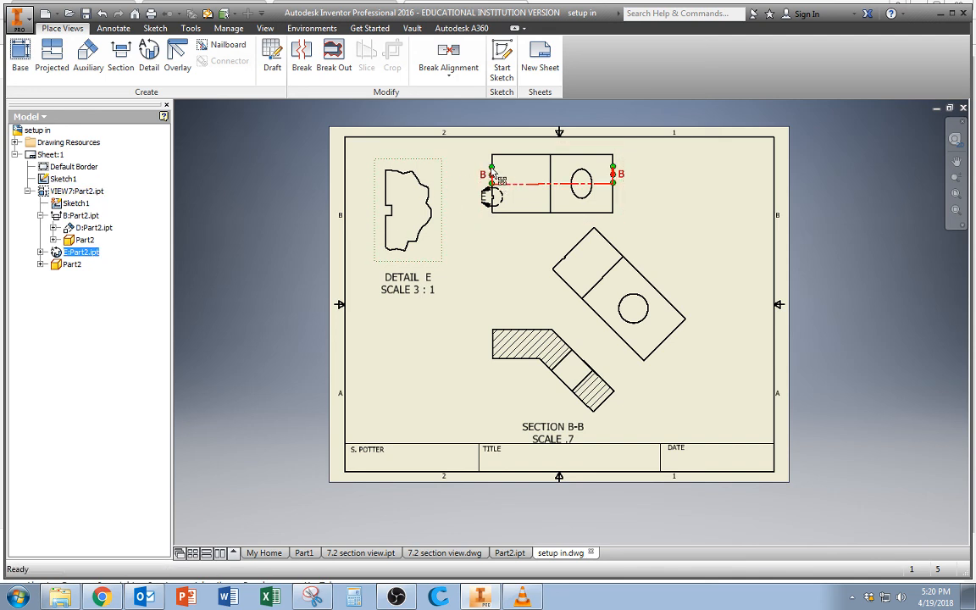
# Move the letter B at the right end of the section line slightly farther from the top view's edge.
pyautogui.moveTo(494, 179)
pyautogui.mouseDown()
pyautogui.moveTo(489, 190)
pyautogui.moveTo(680, 187)
pyautogui.moveTo(656, 192)
pyautogui.mouseUp()
pyautogui.scroll(5, 600, 186)
pyautogui.moveTo(678, 157); pyautogui.dragTo(698, 161)
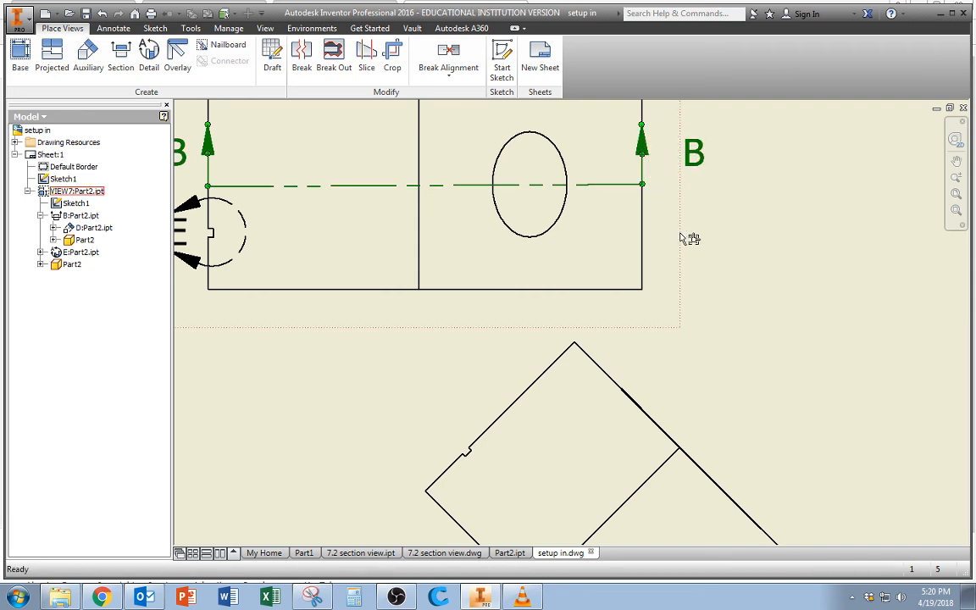
pyautogui.scroll(5, 681, 233)
pyautogui.scroll(-2, 607, 233)
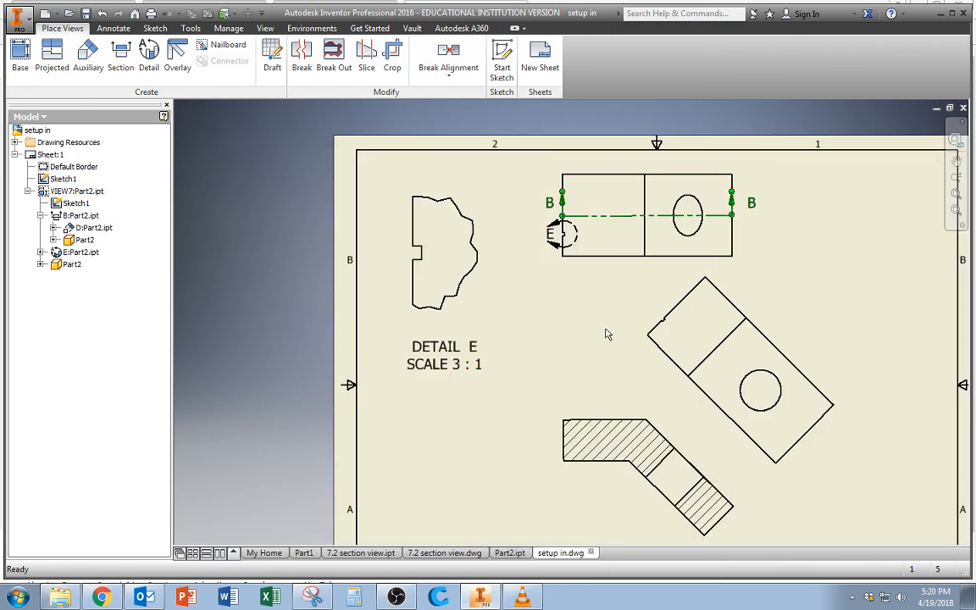
# Dimension the left segment of the top view's lower edge, placing the dimension below the view.
pyautogui.click(114, 28)
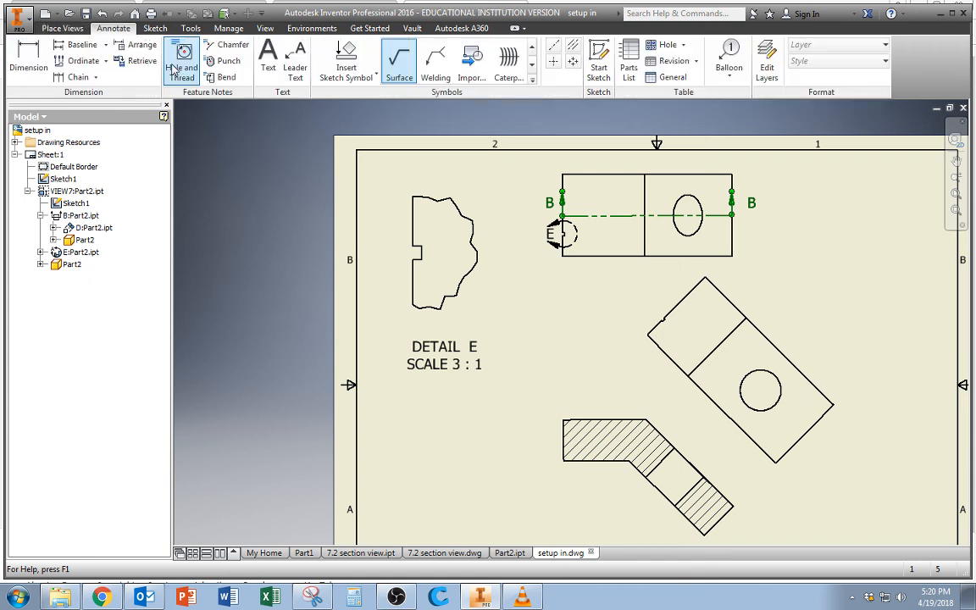
pyautogui.click(34, 63)
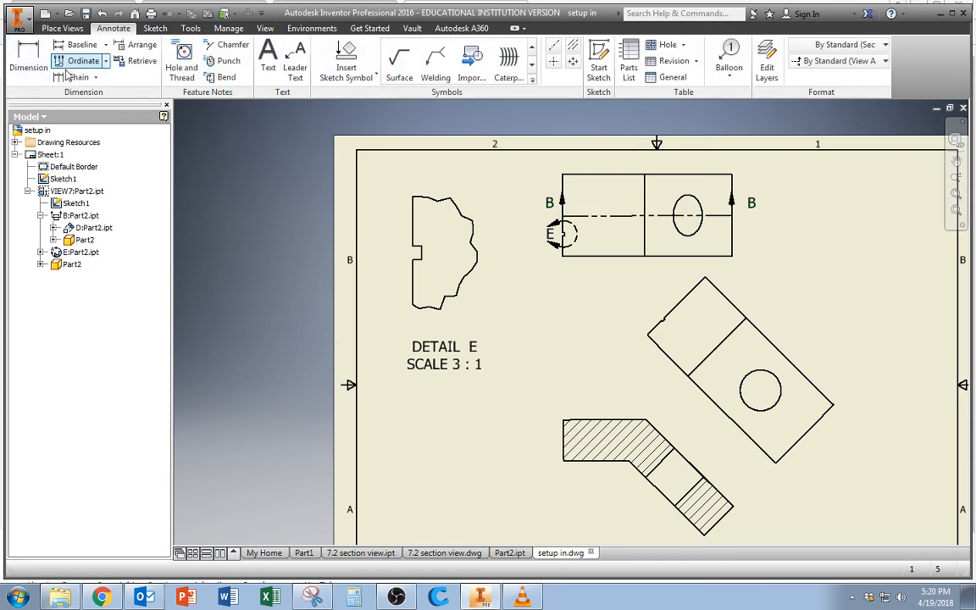
pyautogui.click(596, 256)
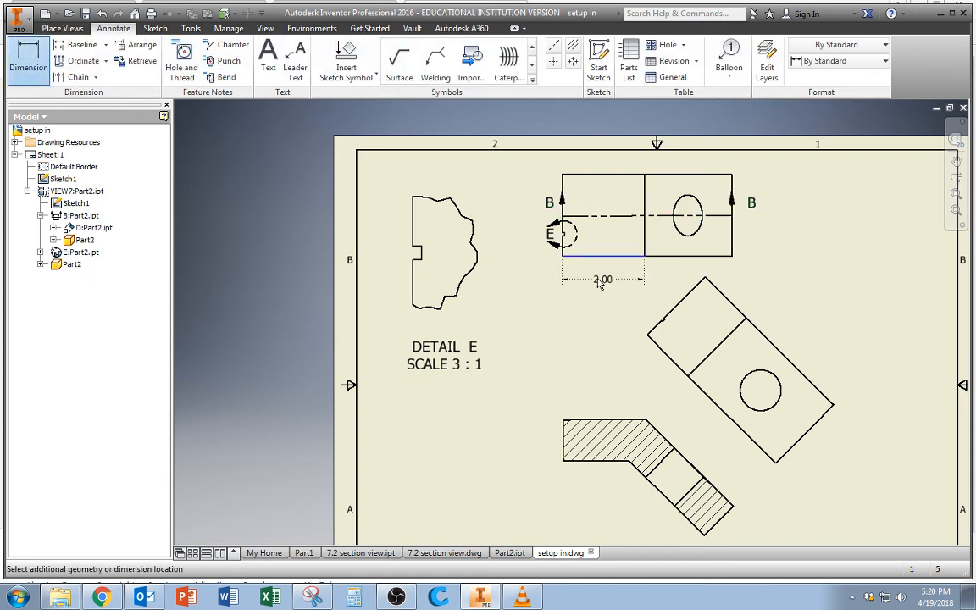
pyautogui.click(599, 283)
pyautogui.click(492, 342)
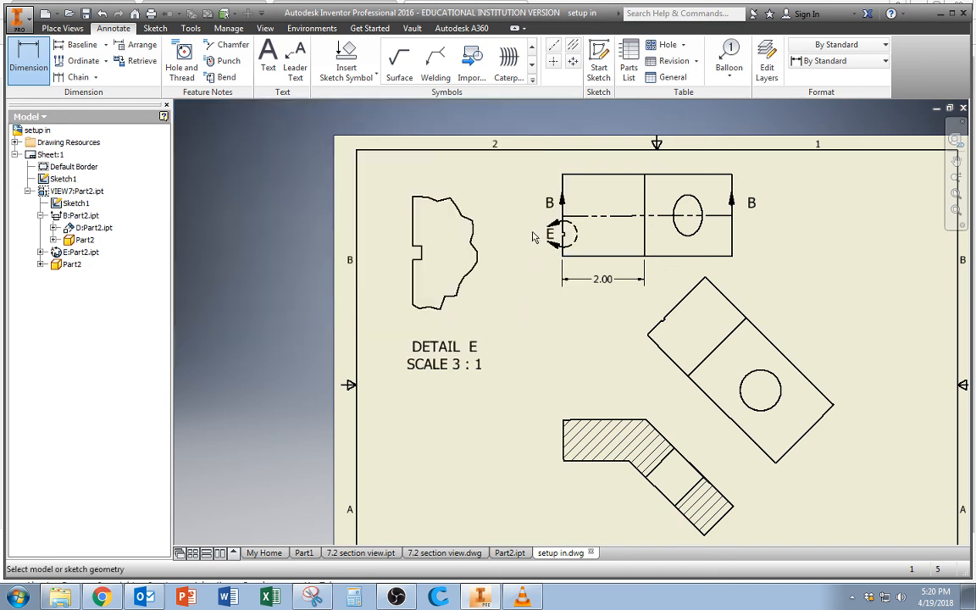
# Dimension the top view's overall height between its upper and lower edges, placing the dimension beyond the section letter B and the detail callout E.
pyautogui.click(563, 188)
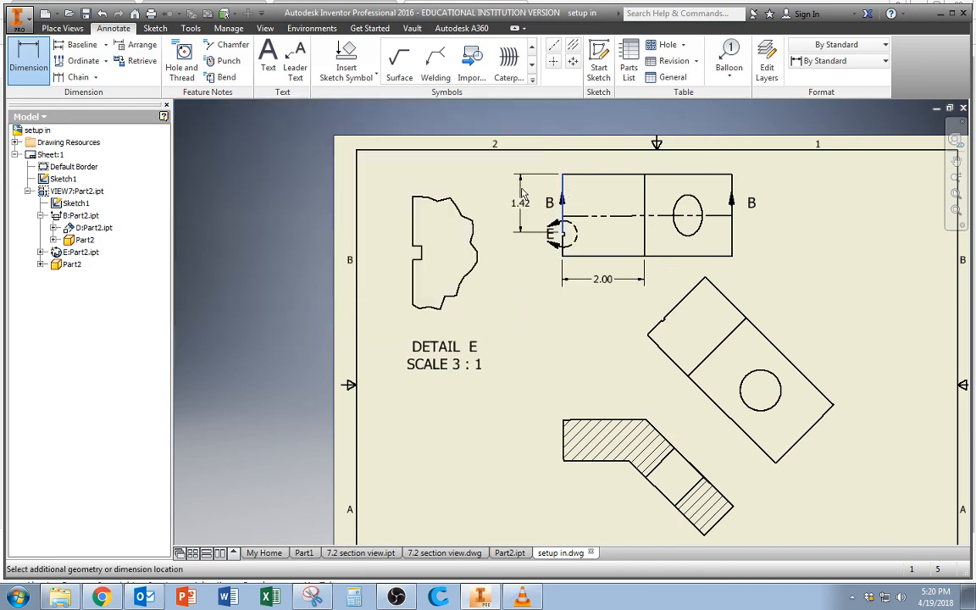
pyautogui.press('Escape')
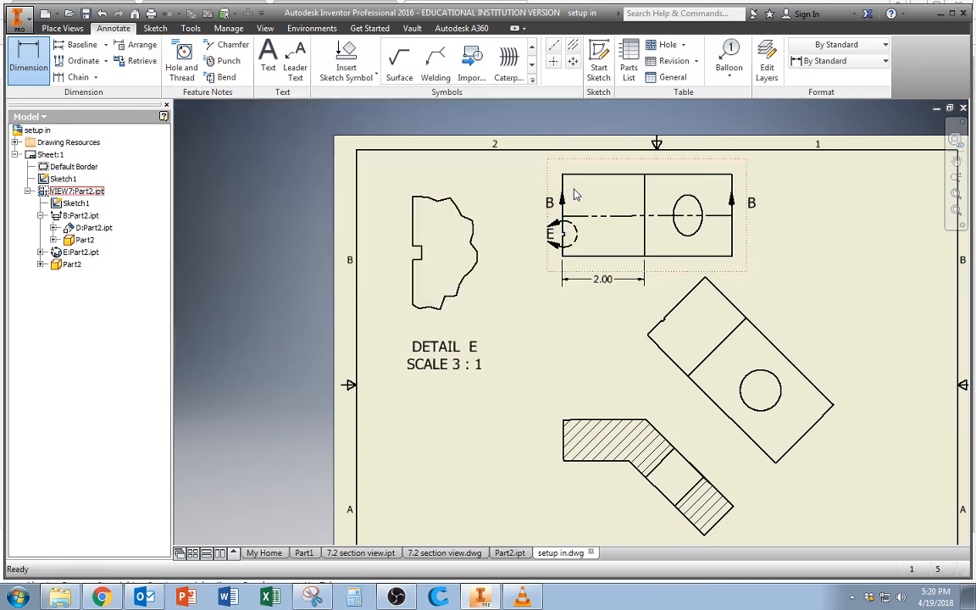
pyautogui.click(37, 69)
pyautogui.click(581, 175)
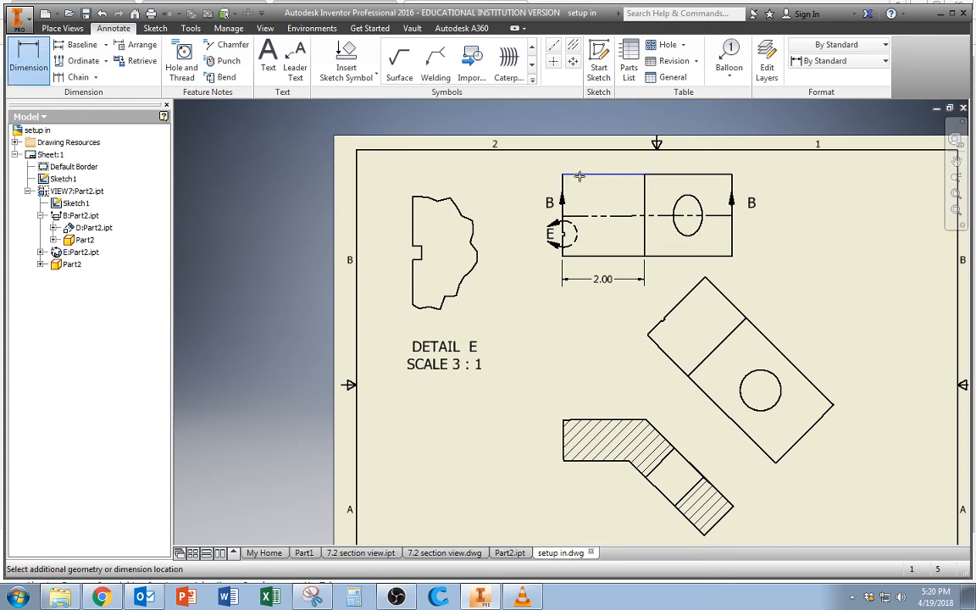
pyautogui.click(570, 255)
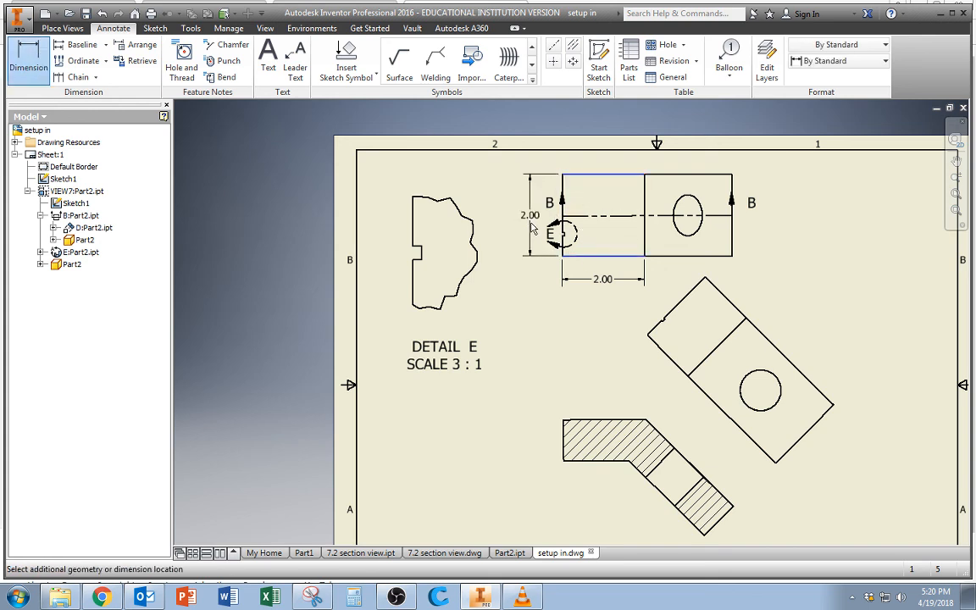
pyautogui.click(478, 210)
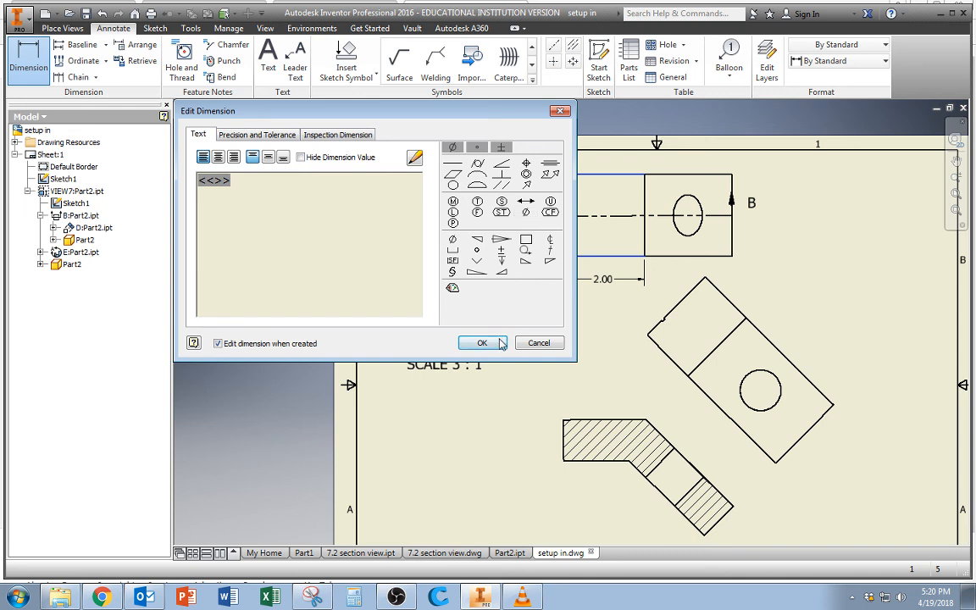
pyautogui.click(481, 343)
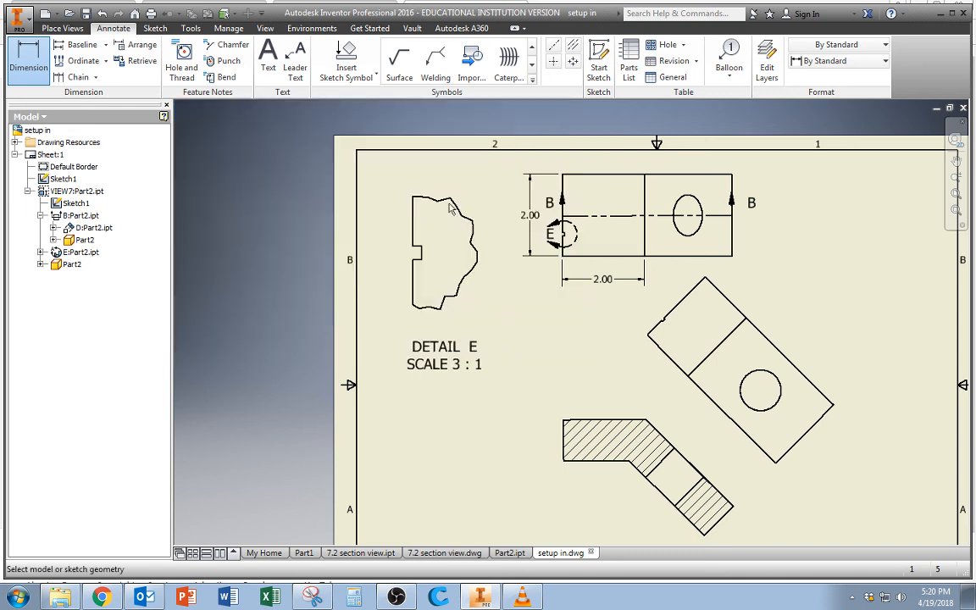
# Add center marks to the round hole in the auxiliary view and the elliptical hole in the top view.
pyautogui.click(553, 62)
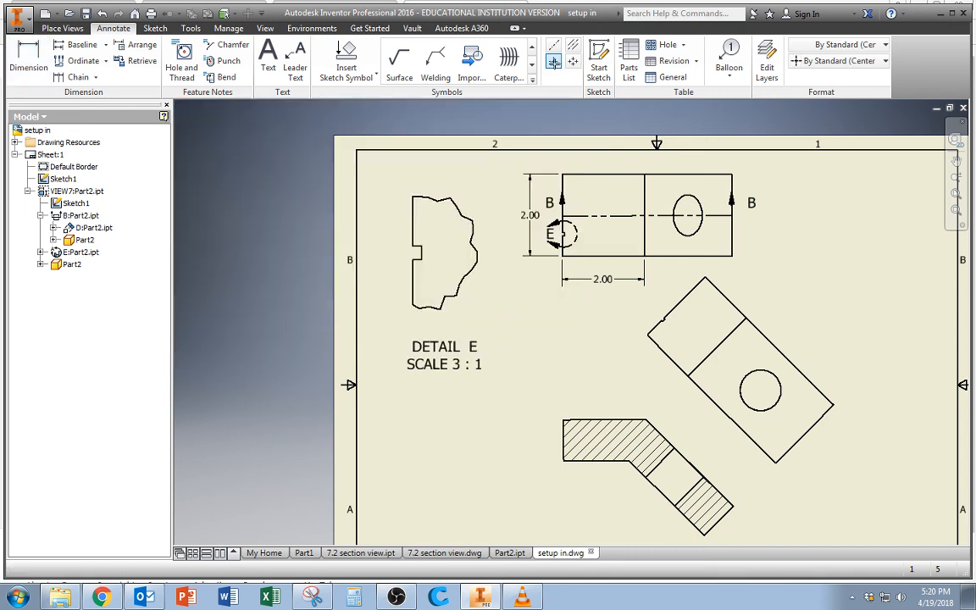
pyautogui.click(760, 390)
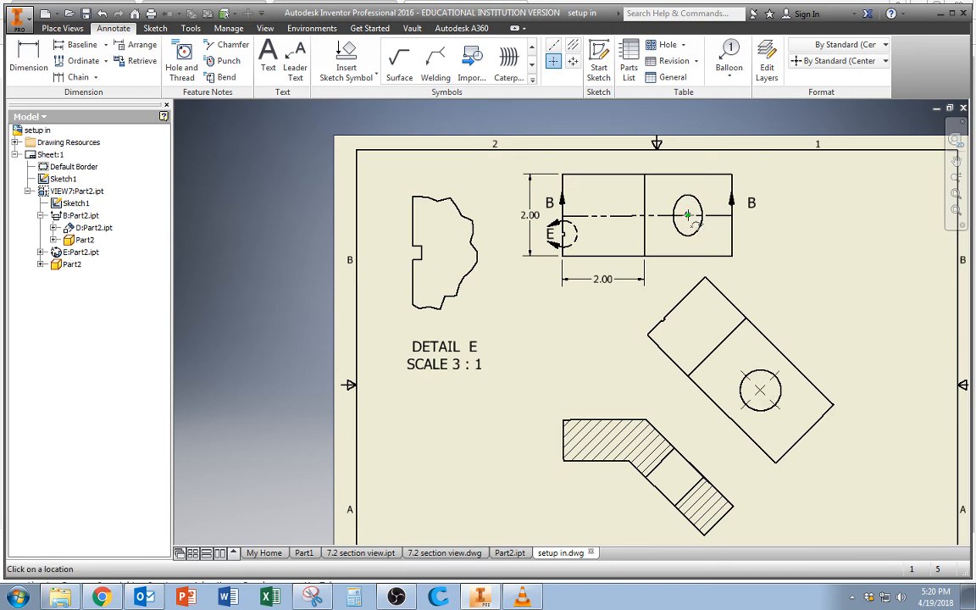
pyautogui.click(700, 222)
# Add a centerline along the hole's axis through the angled leg of the section view.
pyautogui.click(656, 493)
pyautogui.press('Escape')
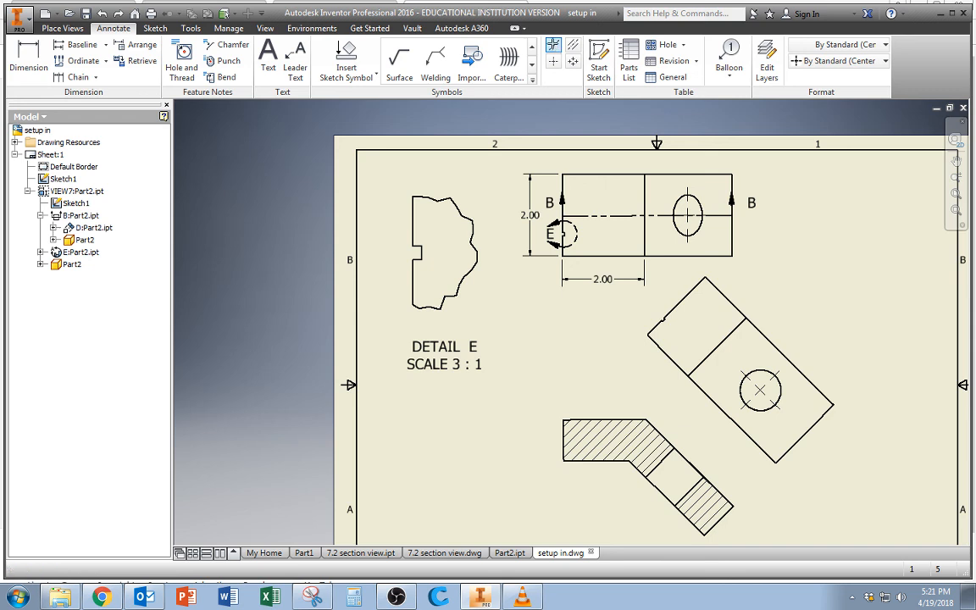
pyautogui.click(555, 49)
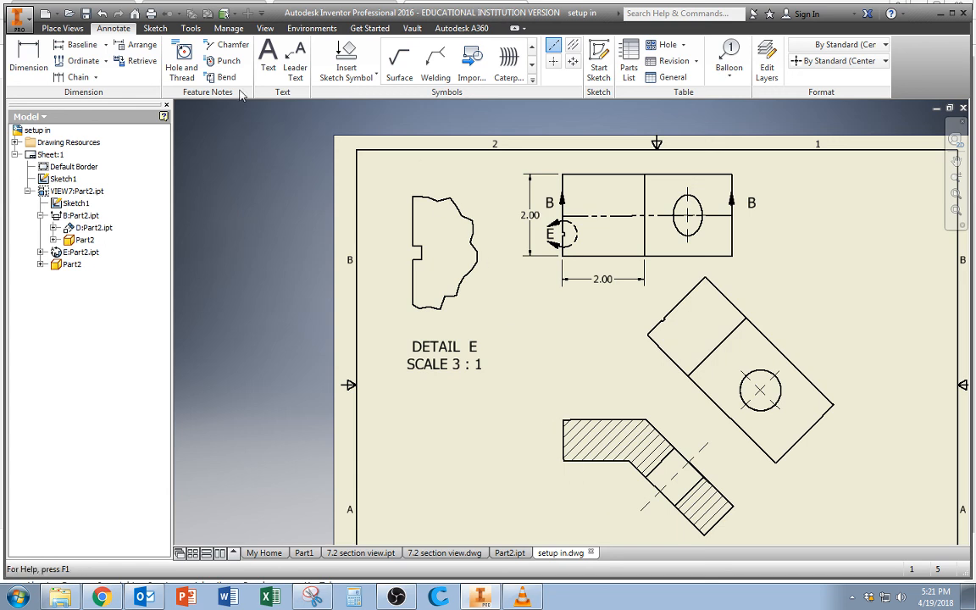
# Dimension the auxiliary view's angled leg from the bend line to its end edge, placing the dimension parallel outside the upper long edge.
pyautogui.press('d')
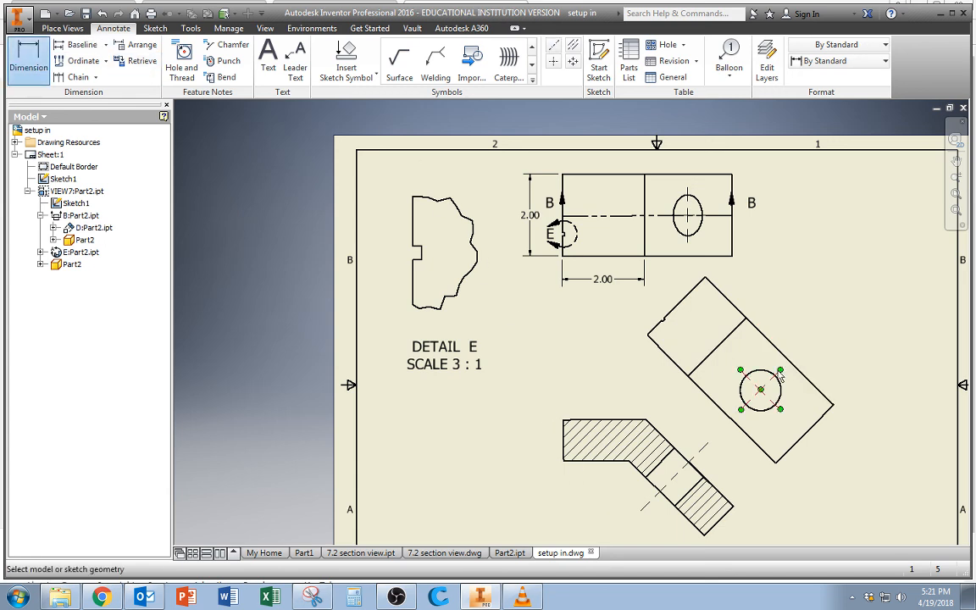
pyautogui.click(796, 366)
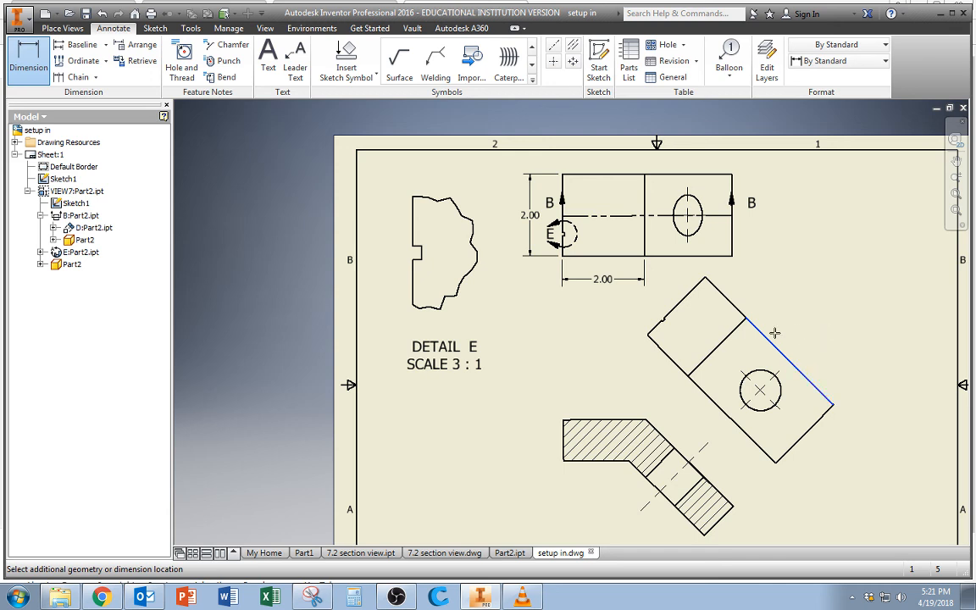
pyautogui.click(727, 337)
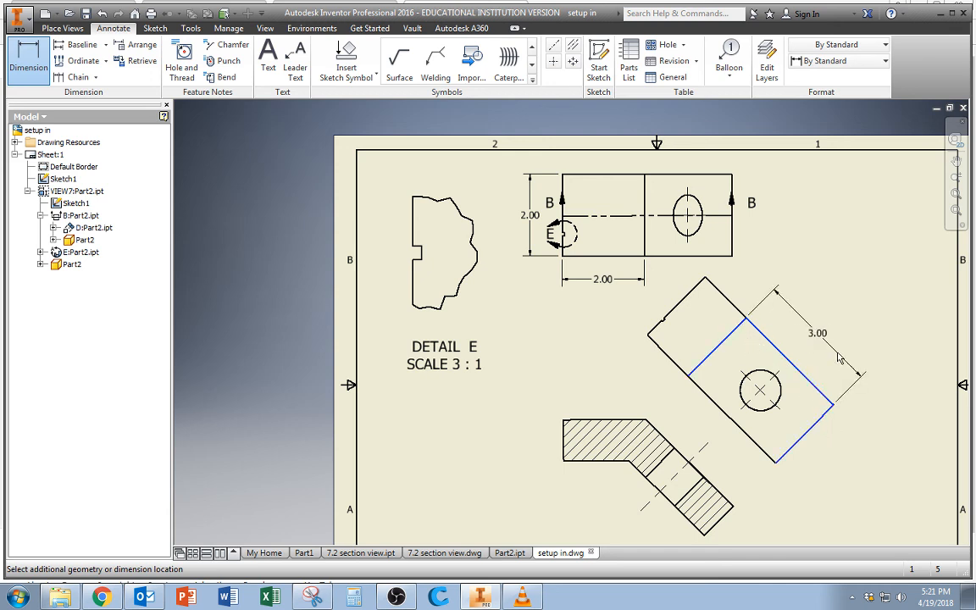
pyautogui.click(839, 359)
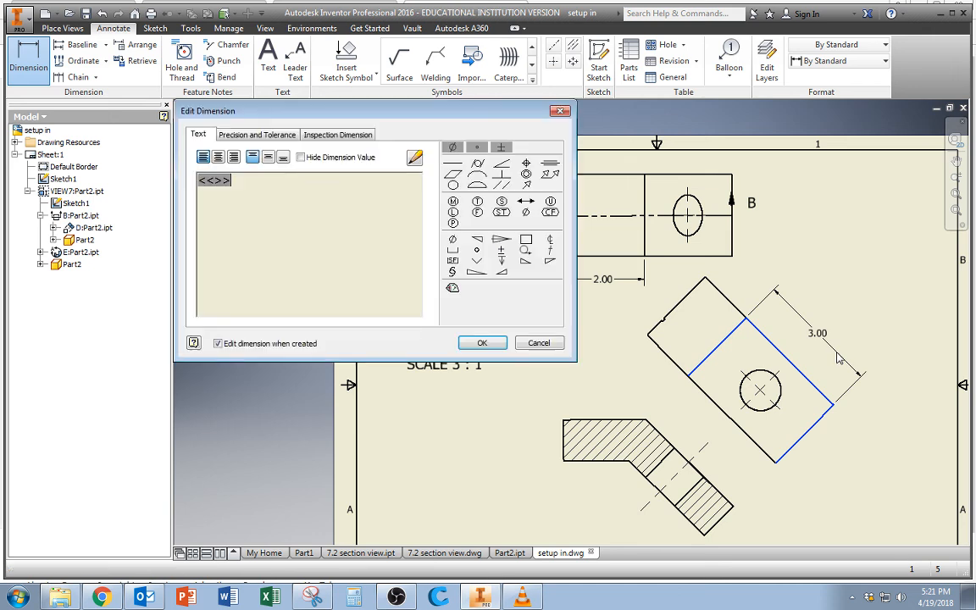
pyautogui.click(489, 342)
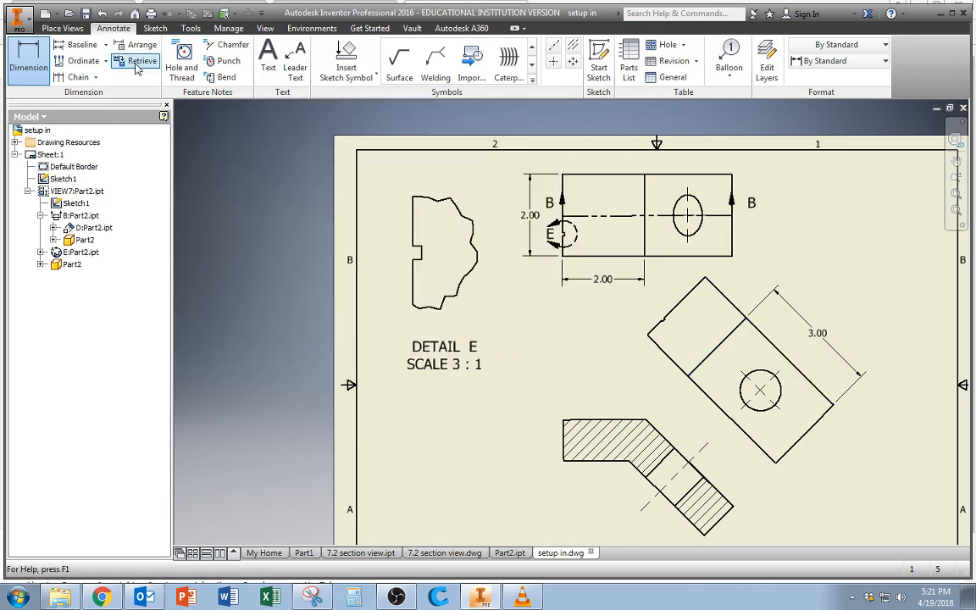
# Dimension from the bend line to the hole's center in the auxiliary view, placing it between the part and the leg length dimension.
pyautogui.click(23, 58)
pyautogui.click(732, 332)
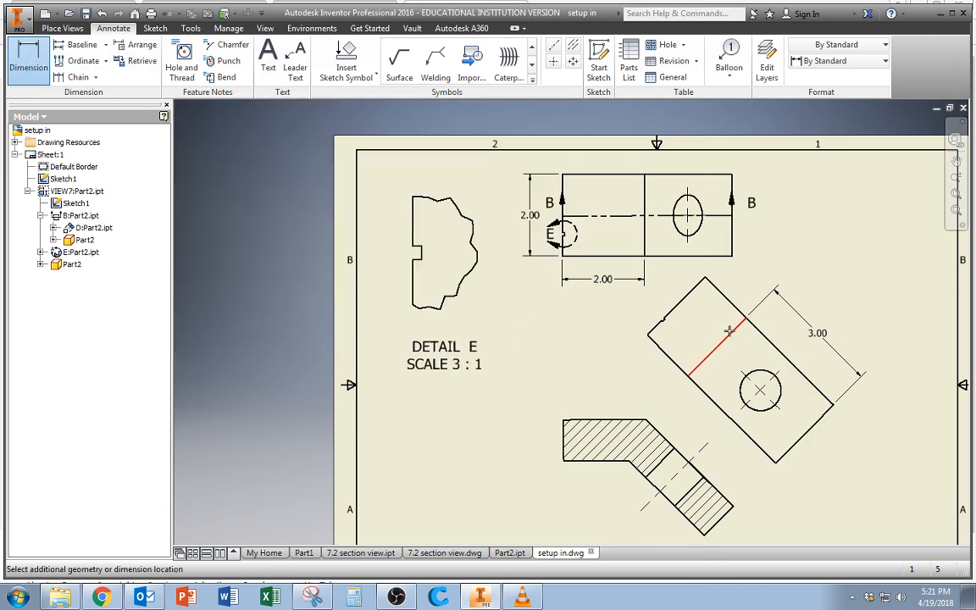
pyautogui.click(759, 390)
pyautogui.click(803, 353)
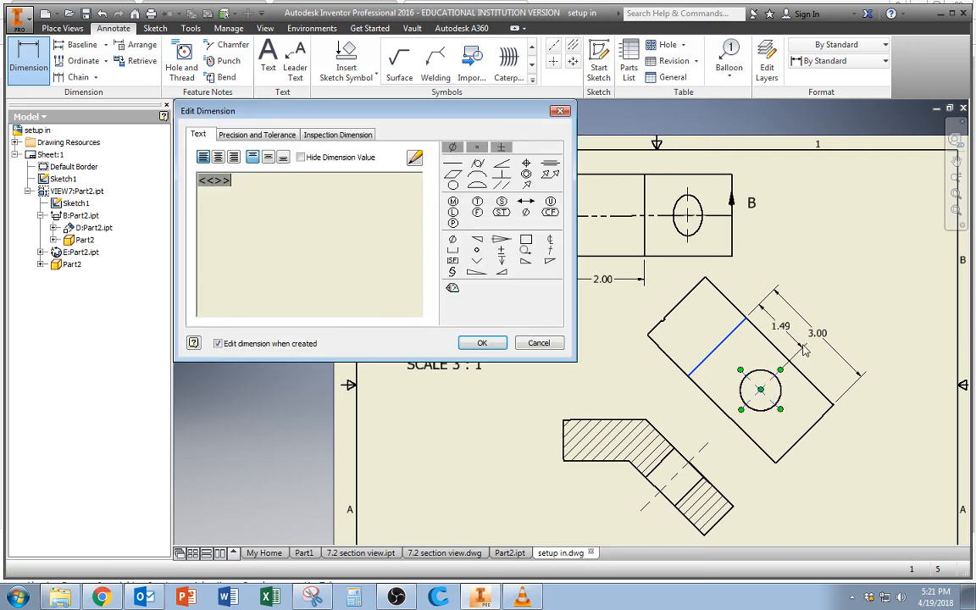
pyautogui.click(483, 342)
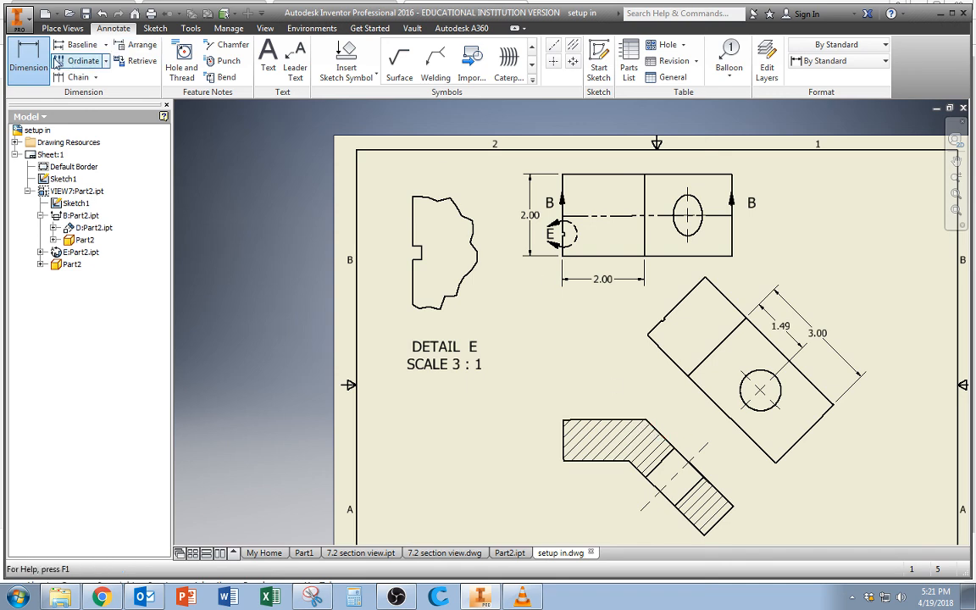
pyautogui.click(645, 420)
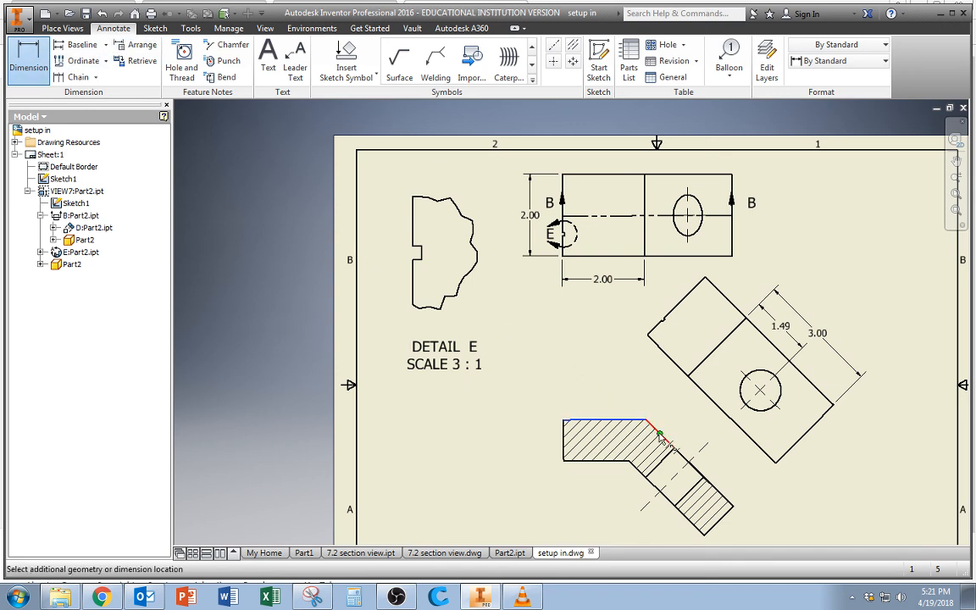
pyautogui.click(668, 436)
pyautogui.press('Escape')
# Add an angular dimension between the section view's horizontal upper edge and the angled leg's upper edge, placed outside the bend.
pyautogui.press('d')
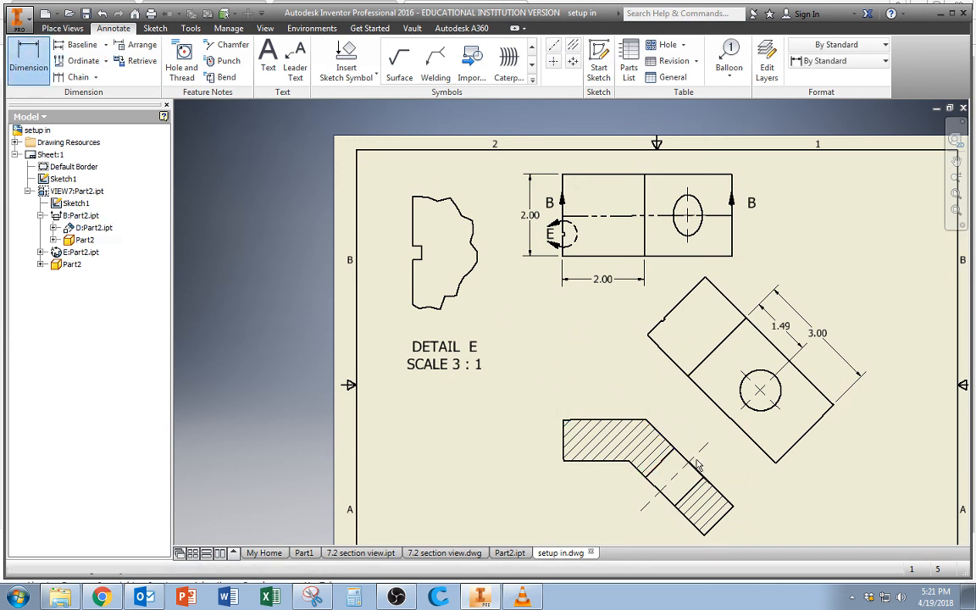
pyautogui.click(665, 439)
pyautogui.click(626, 420)
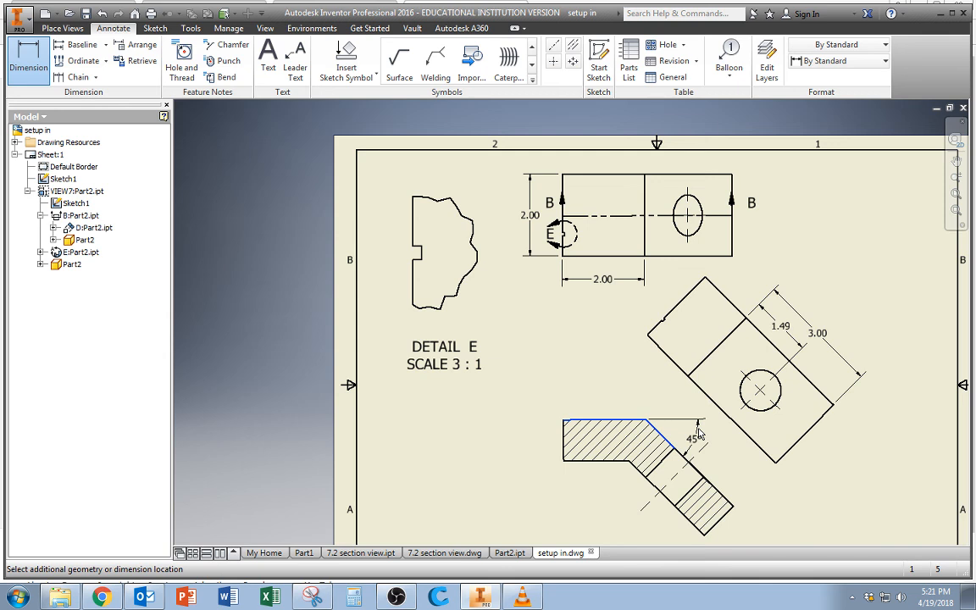
pyautogui.click(712, 451)
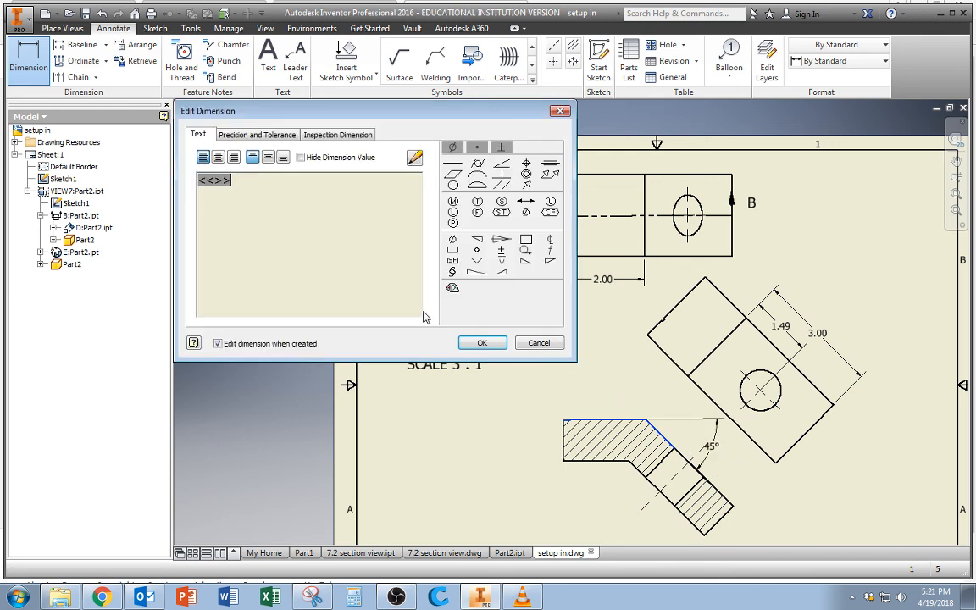
pyautogui.click(484, 341)
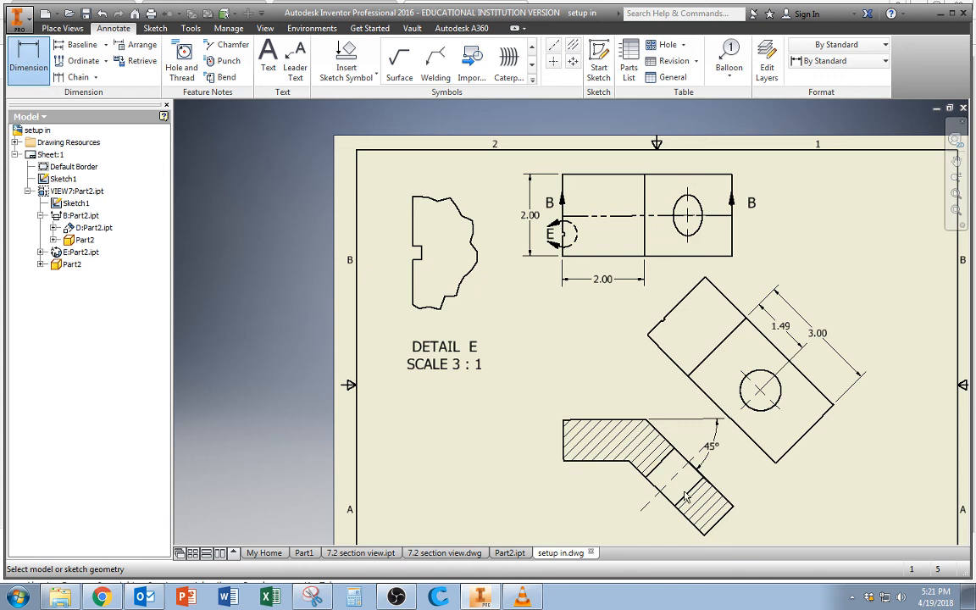
# Dimension the thickness of the section view's angled leg, placing the dimension just beyond its end edge.
pyautogui.click(719, 521)
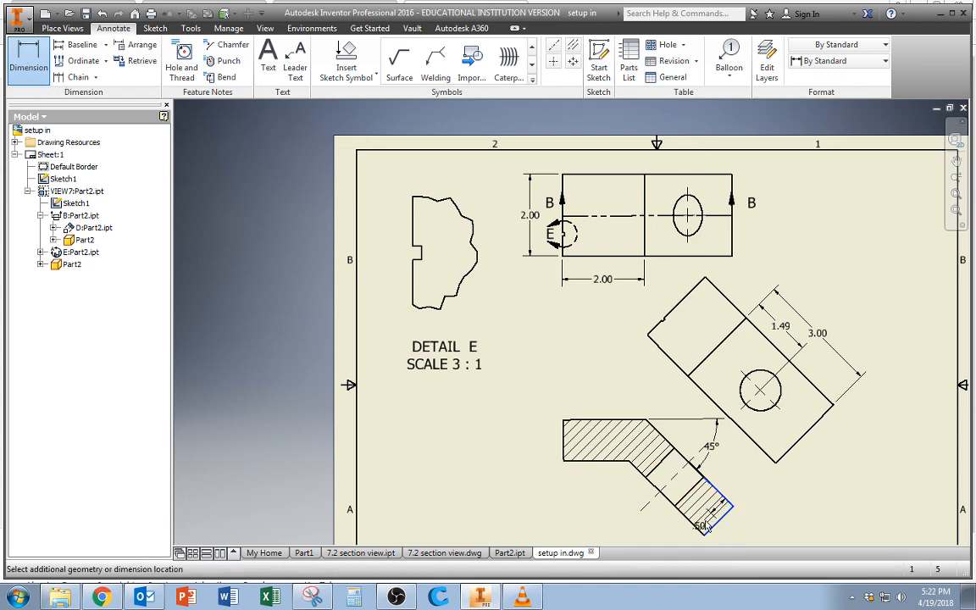
pyautogui.click(699, 531)
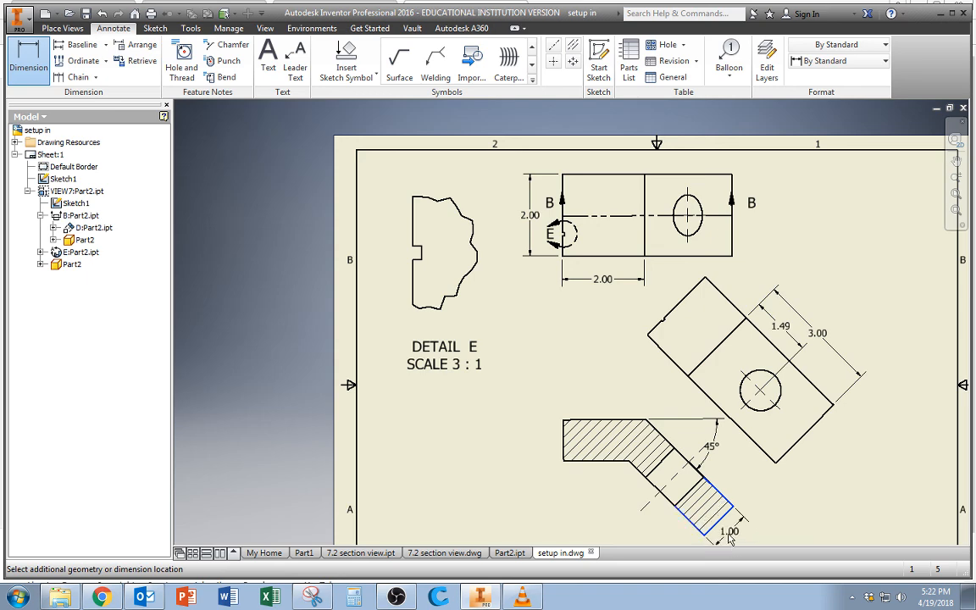
pyautogui.click(728, 538)
pyautogui.click(482, 342)
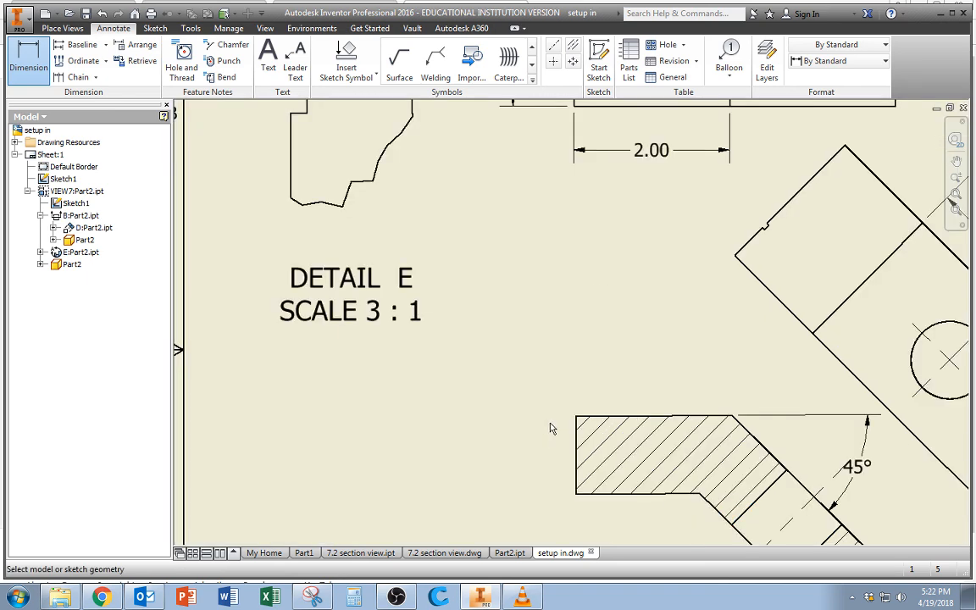
# Dimension the notch's width in detail view E between its two horizontal edges, placing the dimension outside the part's straight edge.
pyautogui.scroll(-5, 555, 429)
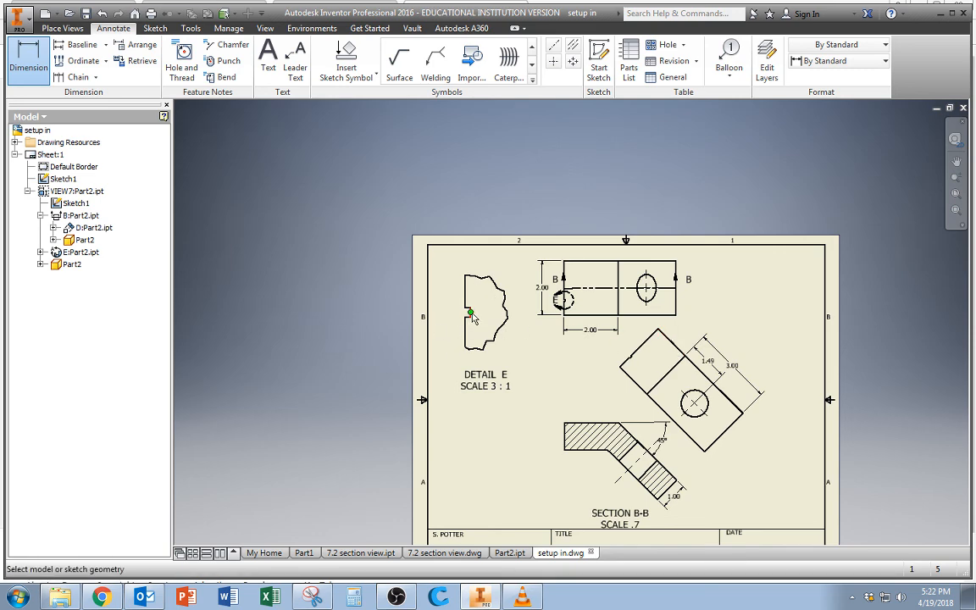
pyautogui.scroll(4, 469, 315)
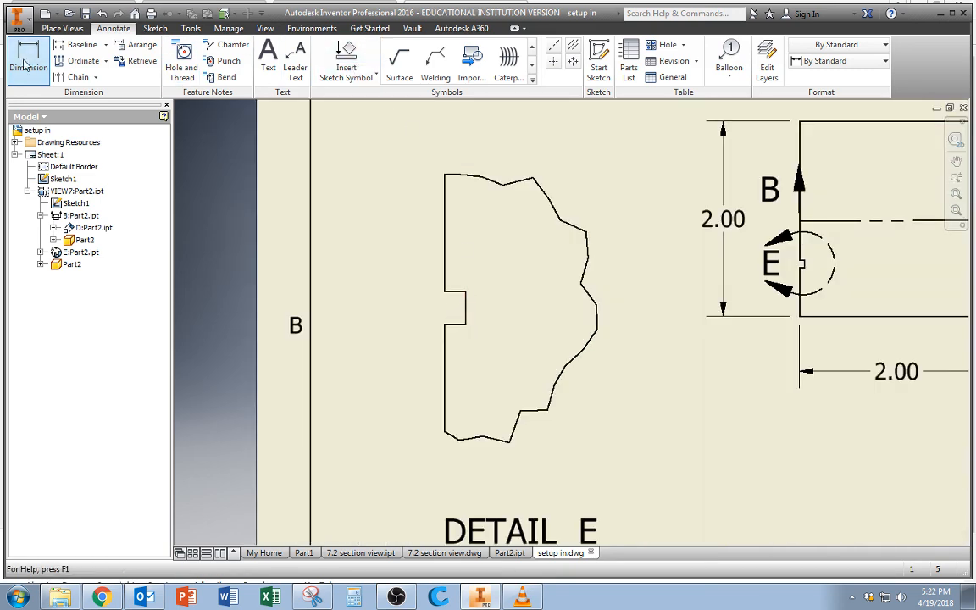
pyautogui.click(455, 294)
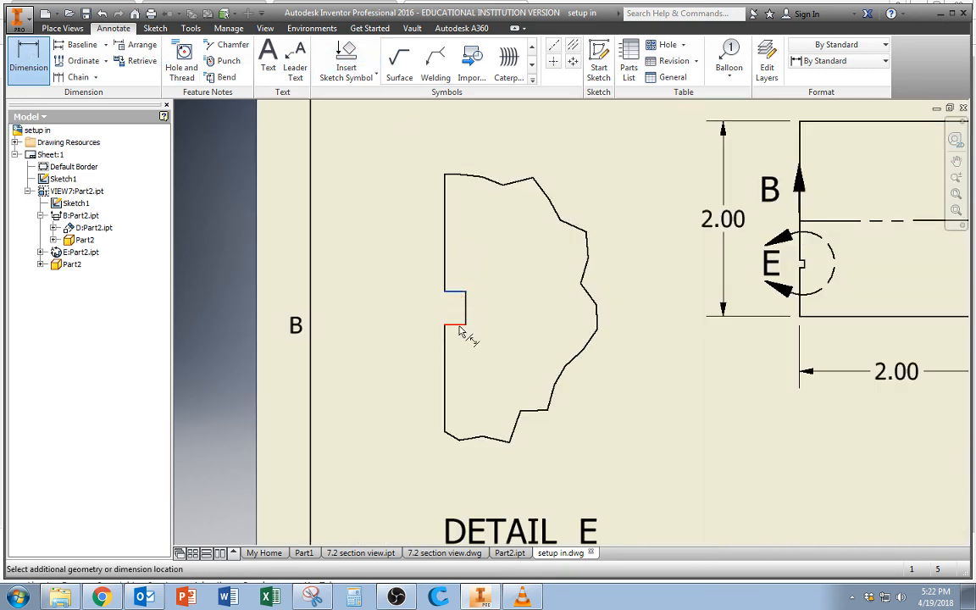
pyautogui.click(406, 271)
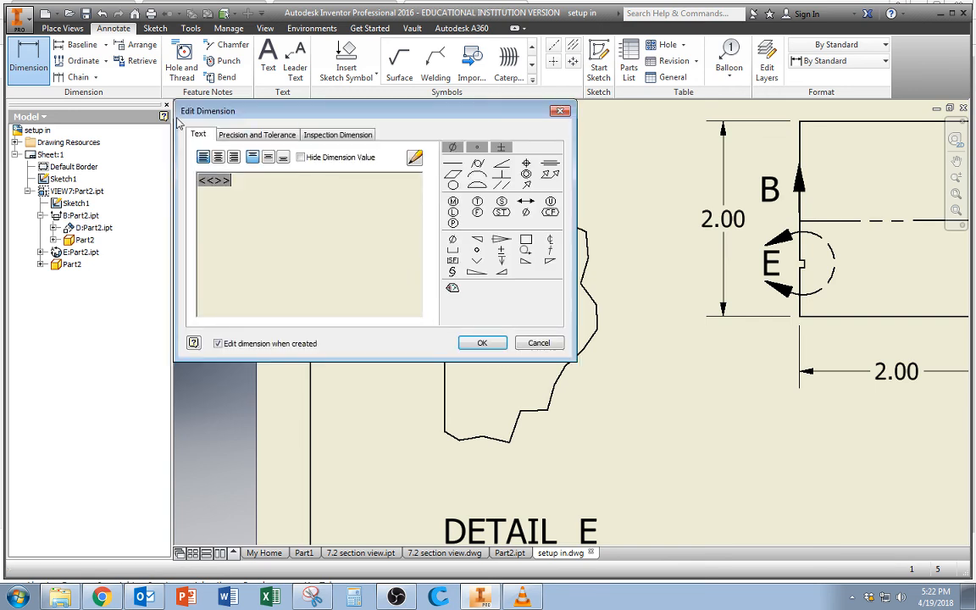
pyautogui.click(485, 342)
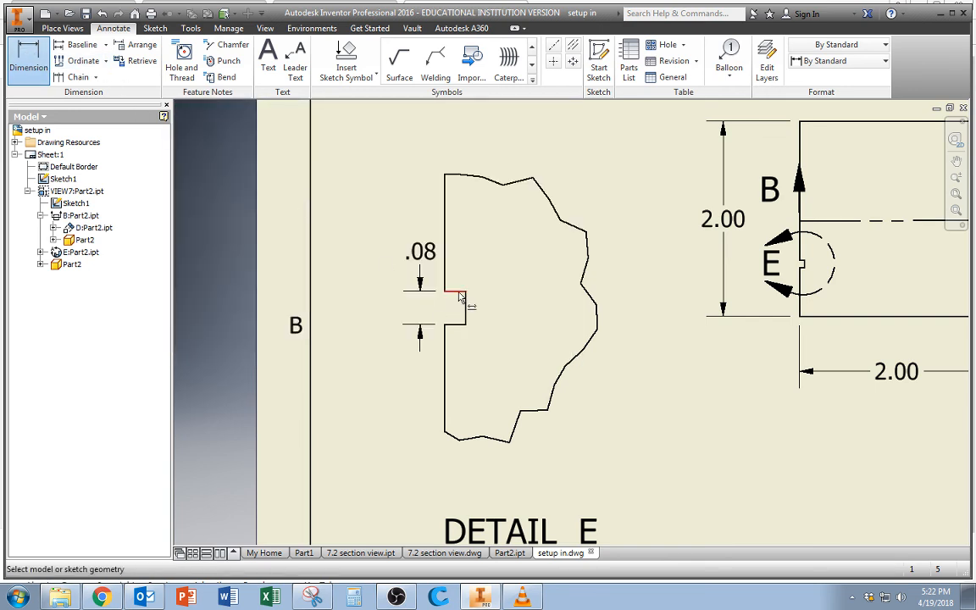
# Dimension the notch's depth in detail view E from the straight outer edge to the notch's inner edge, placing it above the view.
pyautogui.click(444, 242)
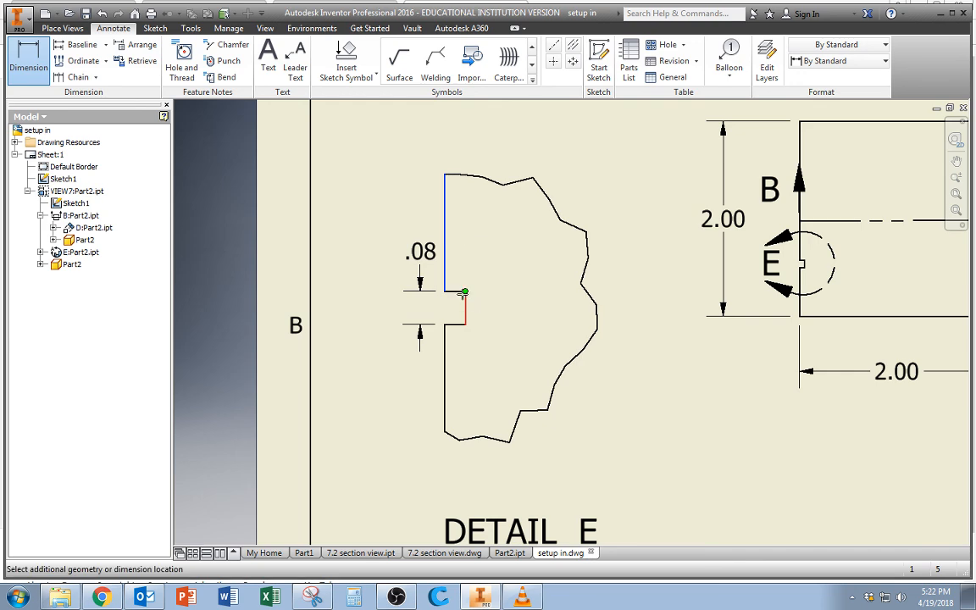
pyautogui.click(464, 294)
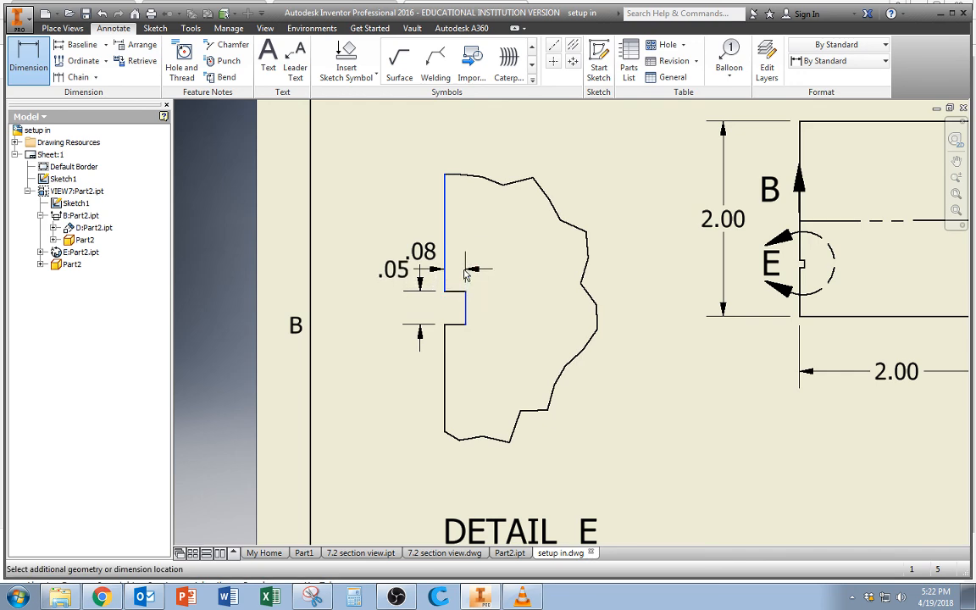
pyautogui.click(457, 134)
pyautogui.click(470, 343)
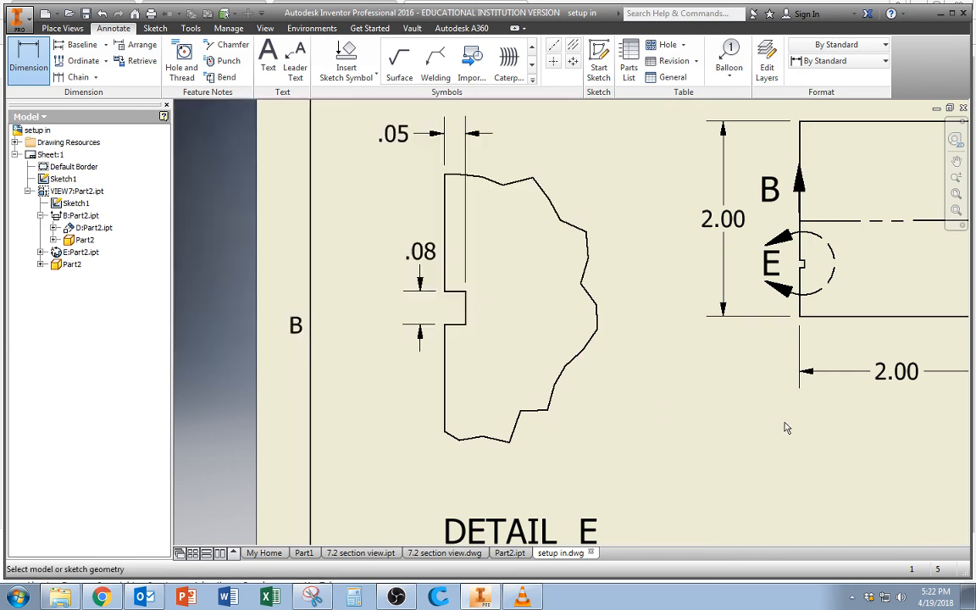
pyautogui.scroll(-5, 782, 414)
pyautogui.moveTo(807, 471); pyautogui.dragTo(494, 313, button='middle')
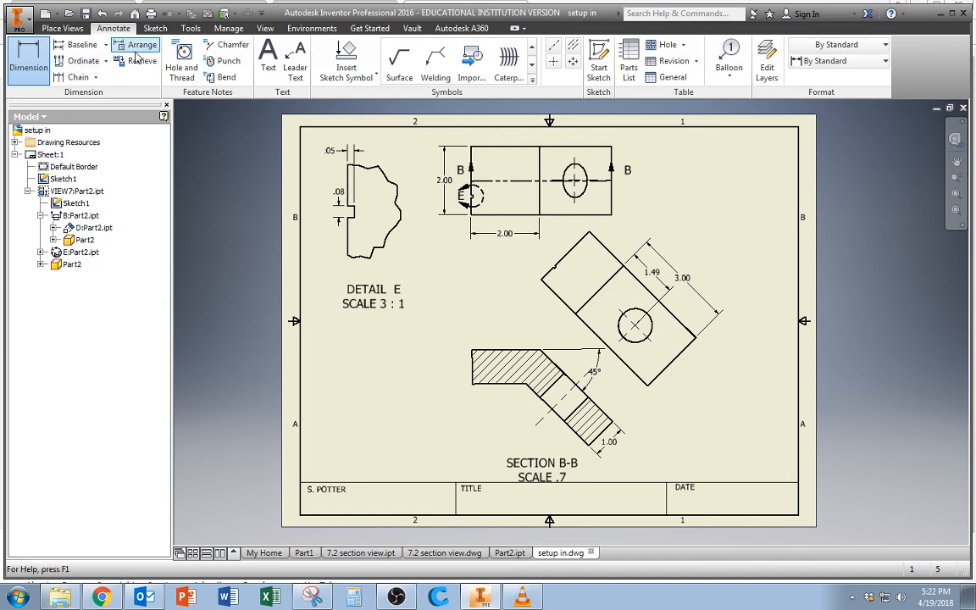
pyautogui.click(62, 28)
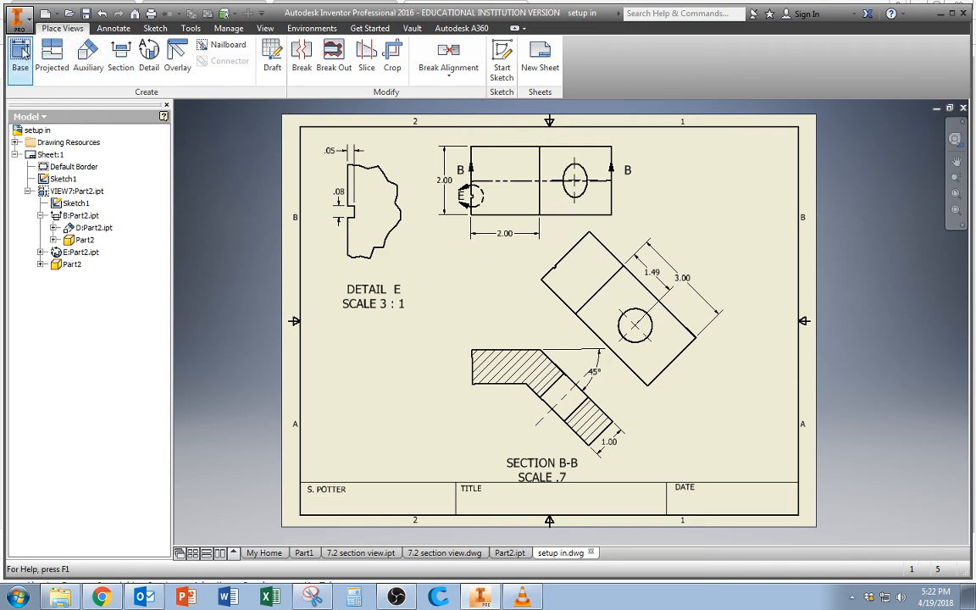
pyautogui.click(21, 55)
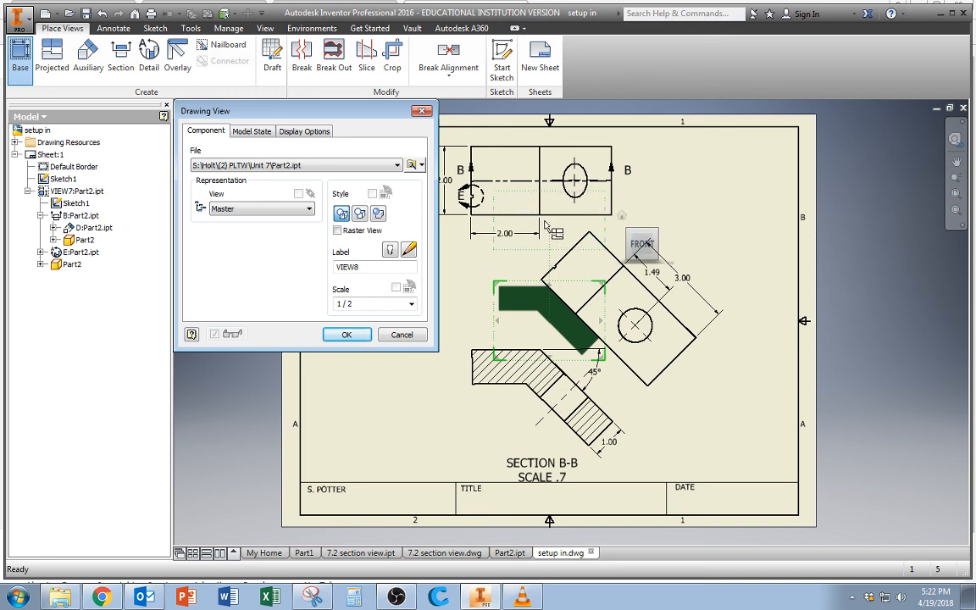
pyautogui.click(403, 336)
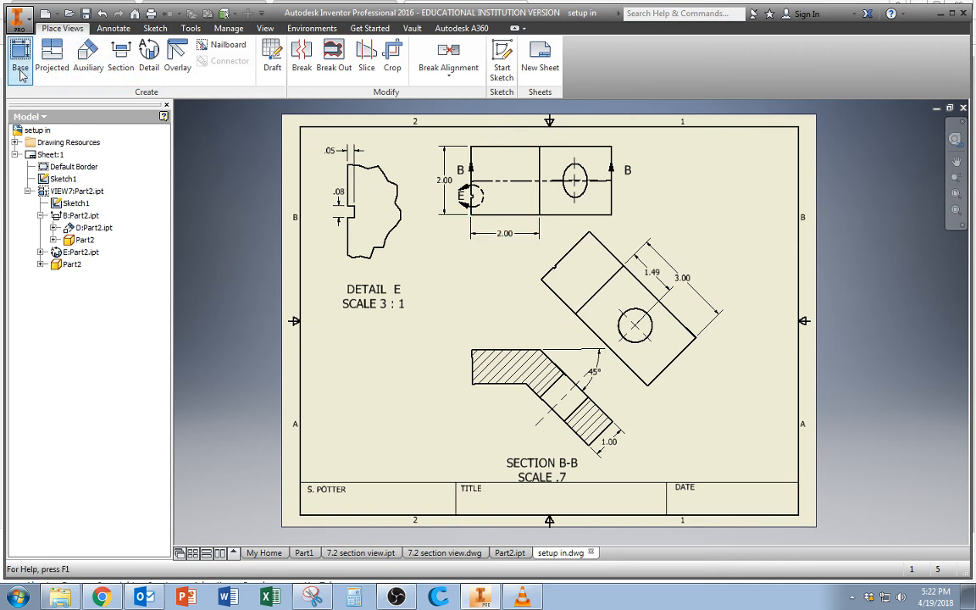
pyautogui.click(20, 59)
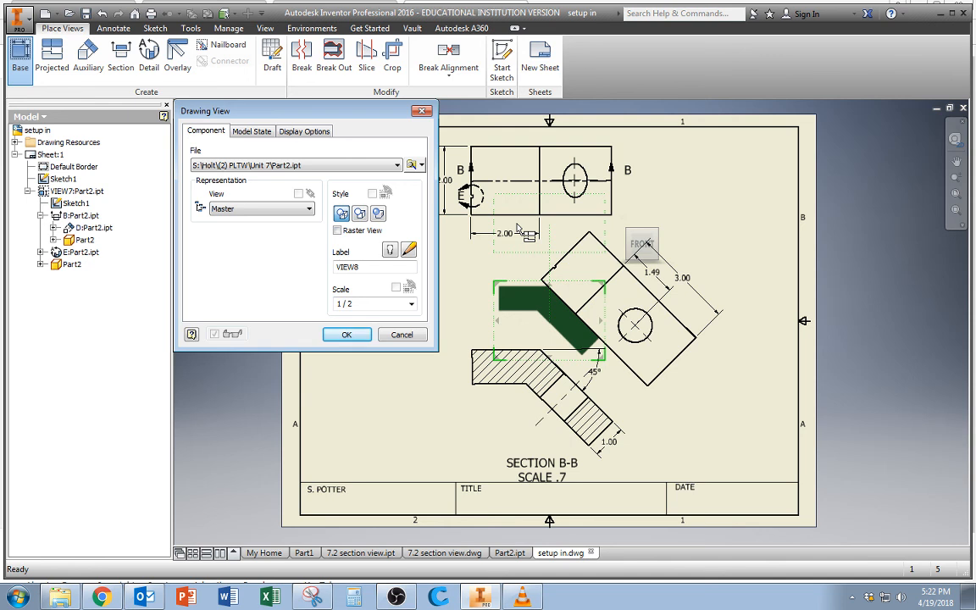
pyautogui.press('Escape')
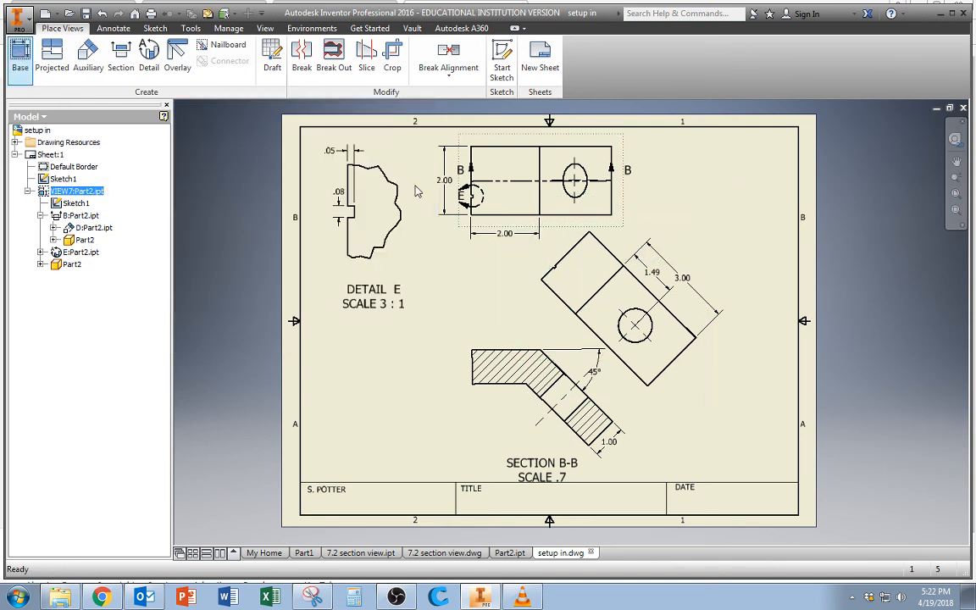
pyautogui.click(19, 55)
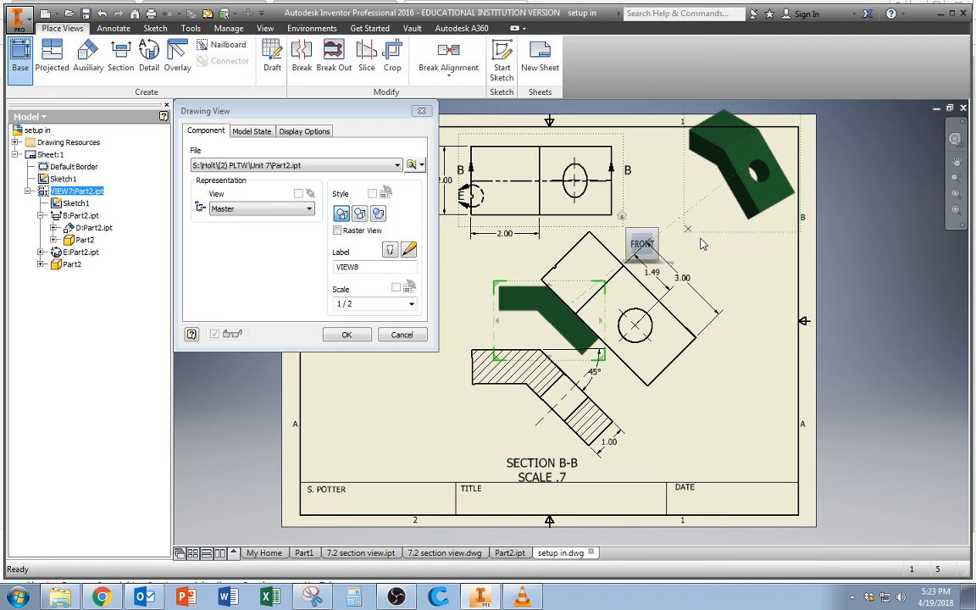
pyautogui.press('Escape')
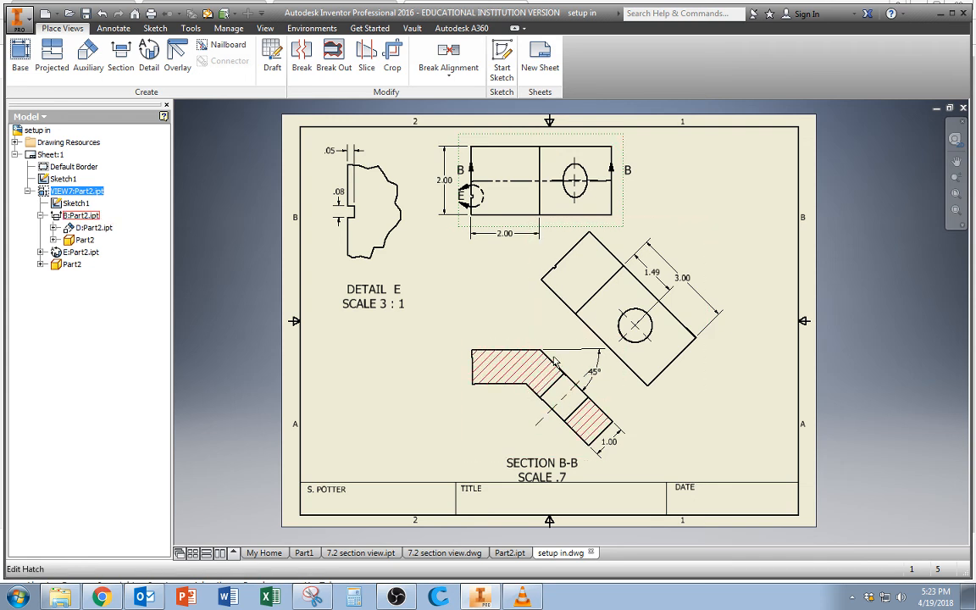
pyautogui.moveTo(570, 180); pyautogui.dragTo(590, 184)
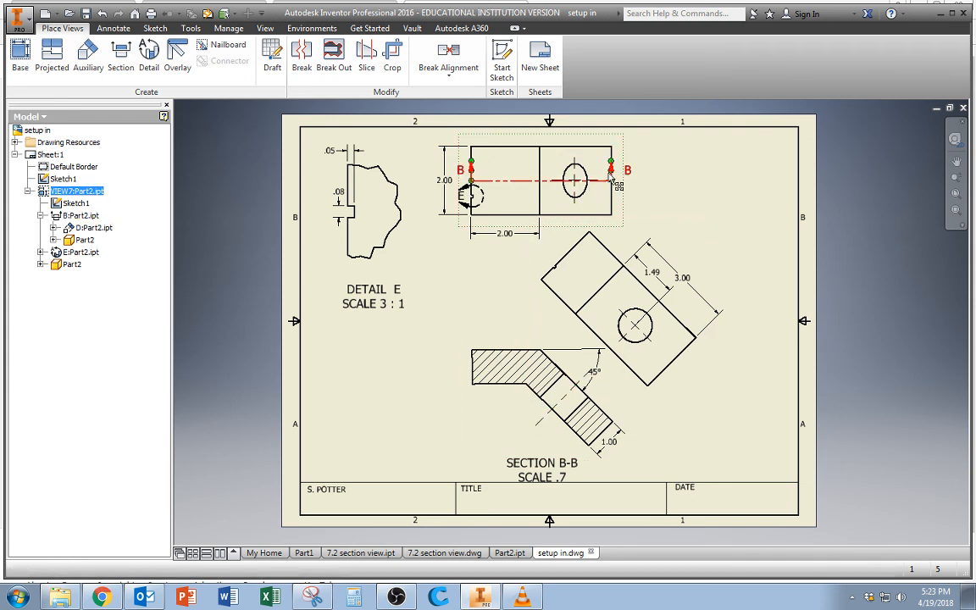